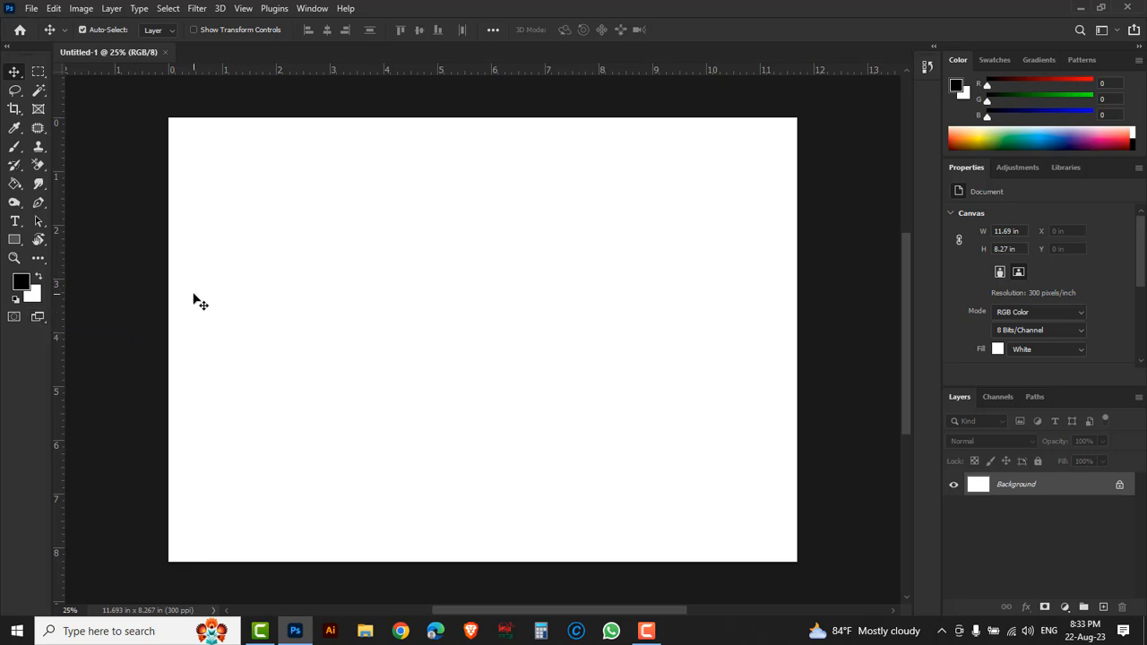
# - Open the toolbar customization settings to examine how the tools are grouped, and close them without making changes
pyautogui.click(37, 261)
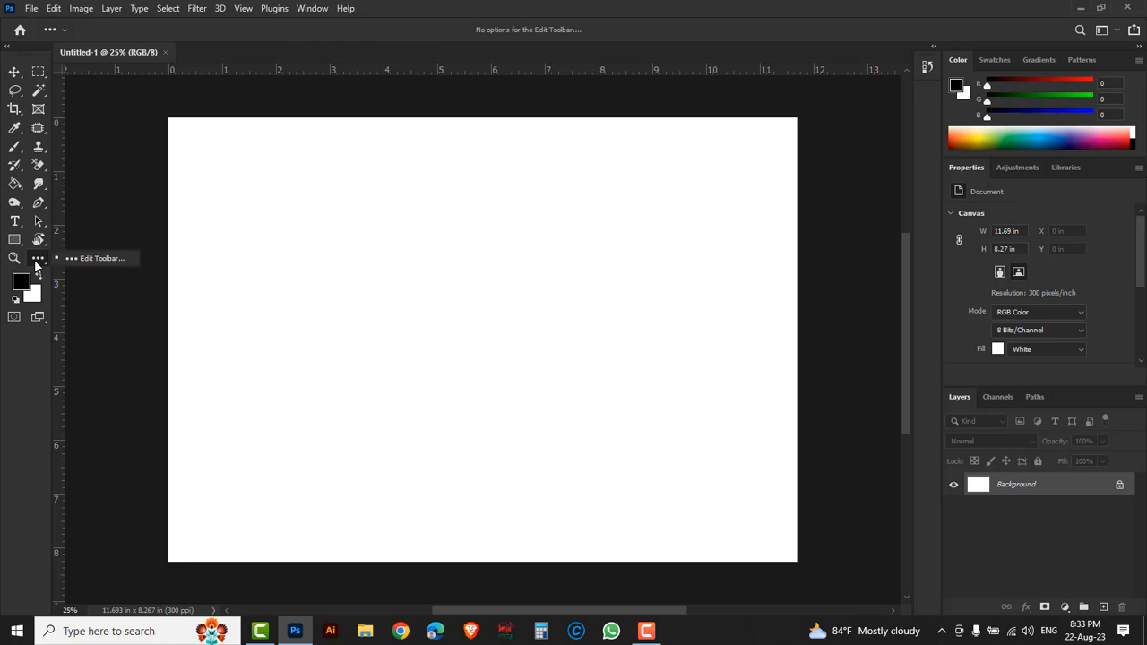
pyautogui.click(113, 258)
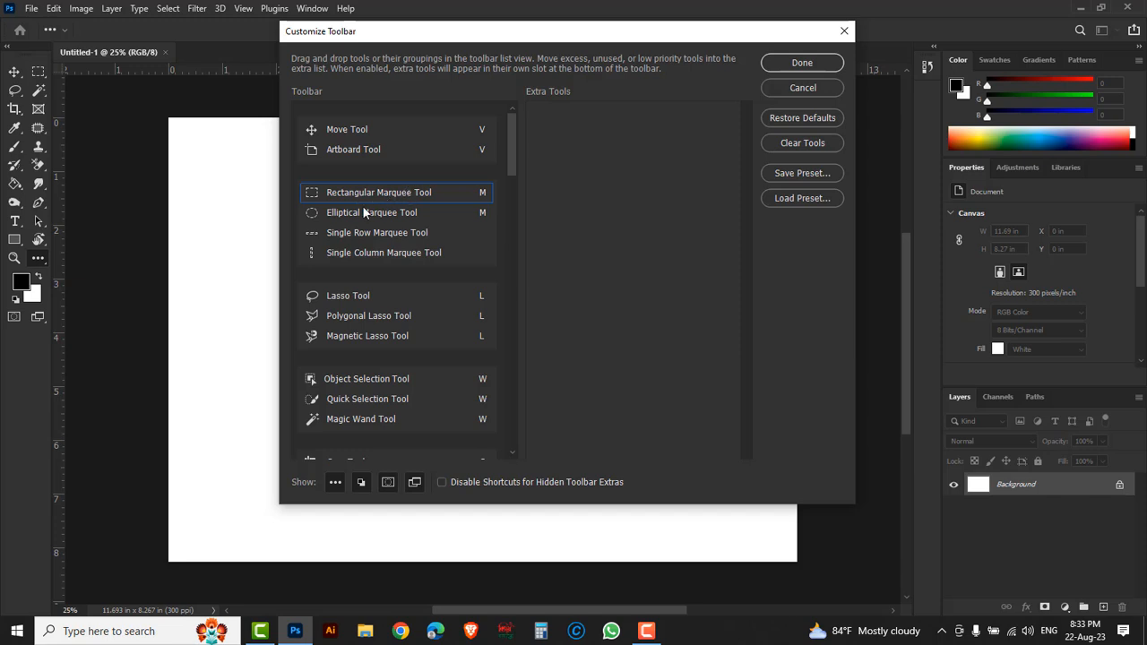
pyautogui.click(775, 87)
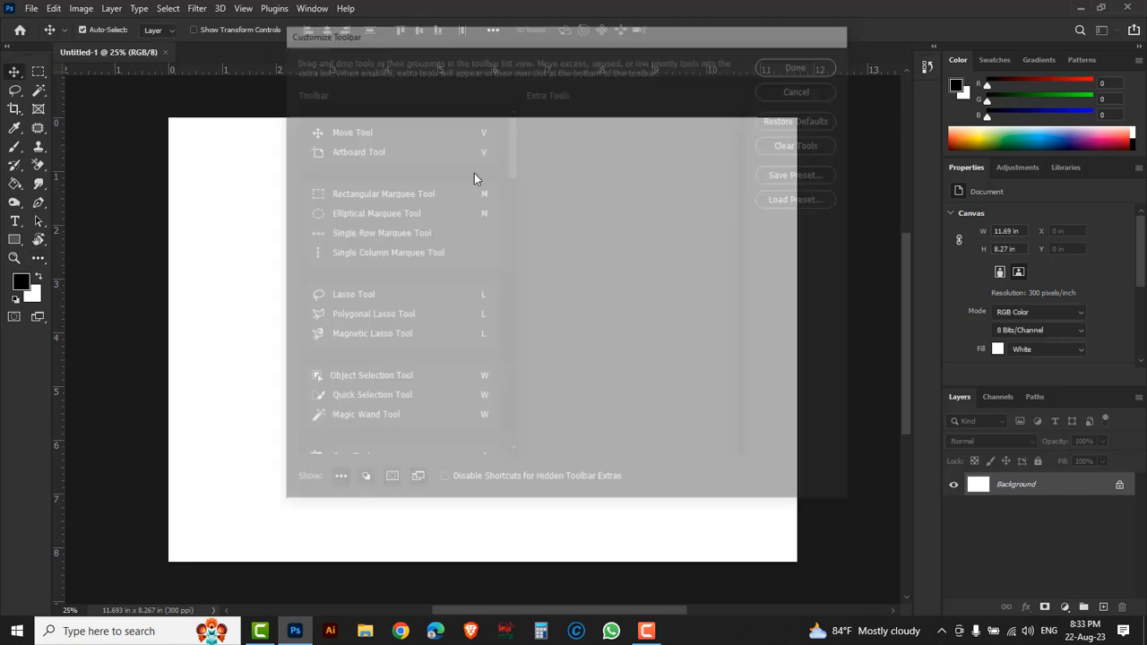
# - Choose the Artboard, Elliptical Marquee and Polygonal Lasso tools as the displayed tools of their toolbar groups
pyautogui.click(15, 77)
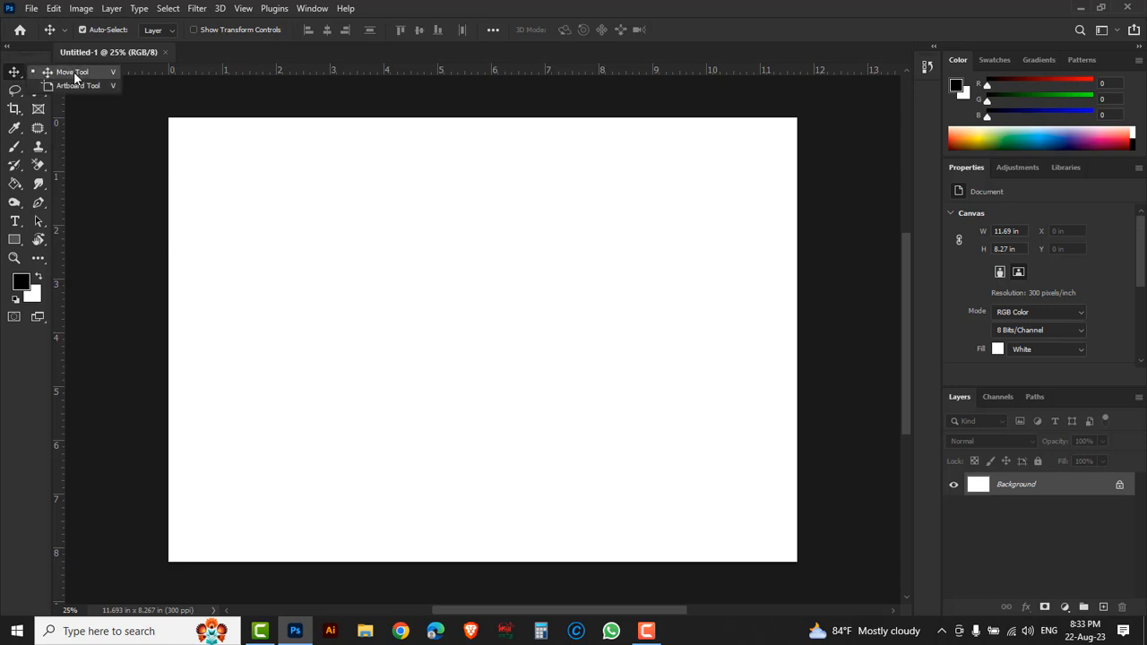
pyautogui.click(87, 89)
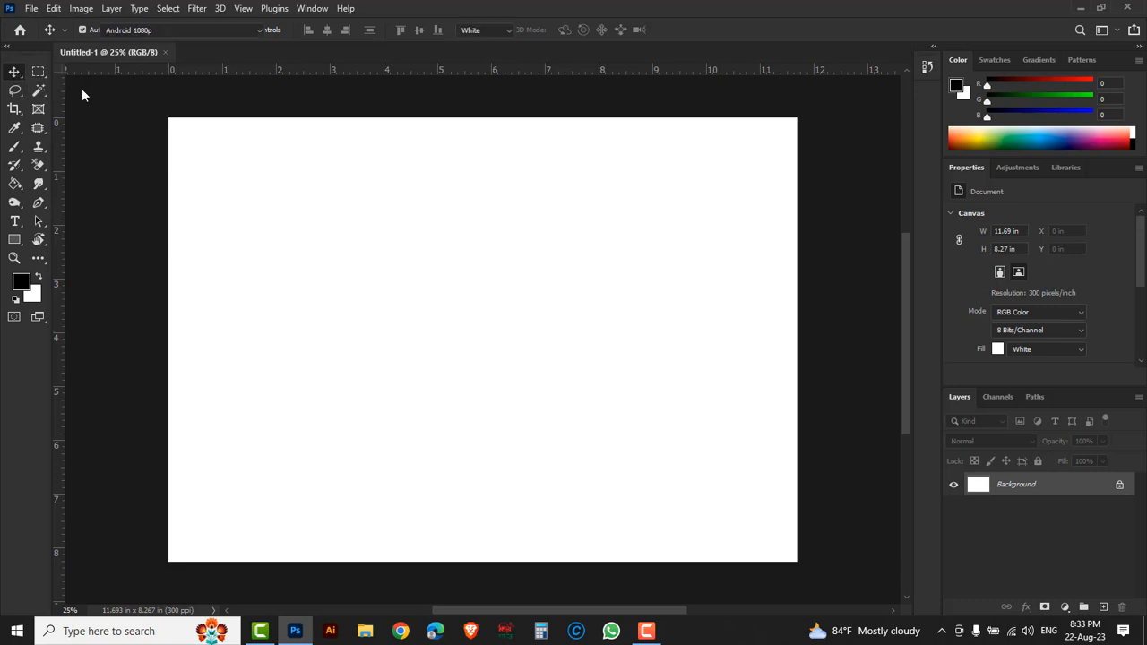
pyautogui.click(37, 79)
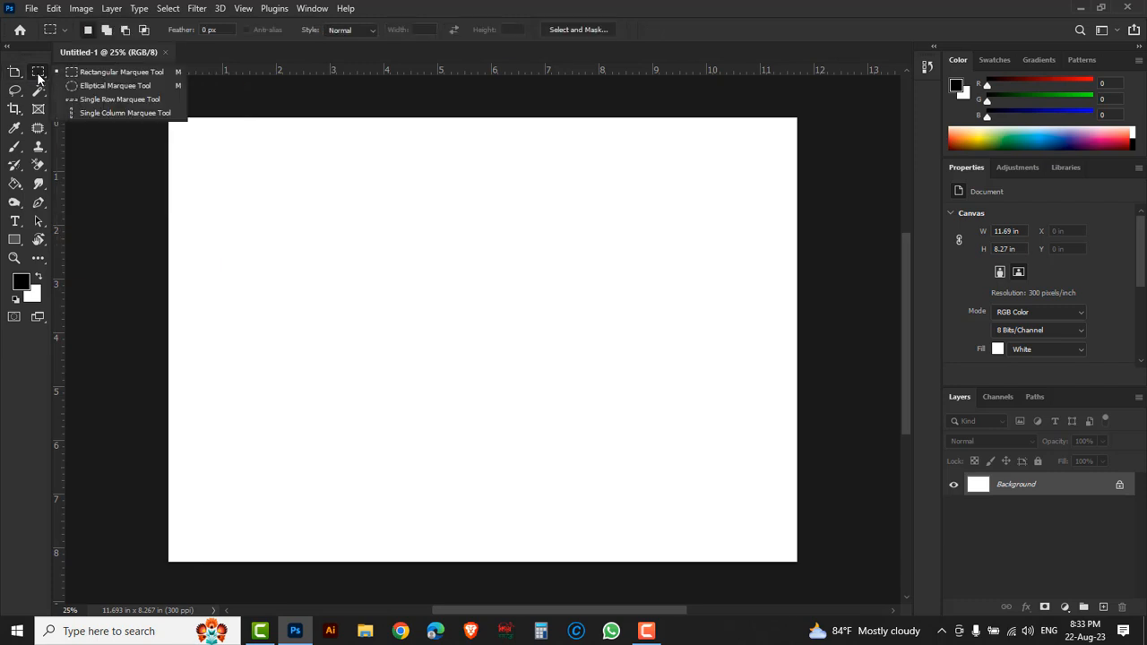
pyautogui.click(96, 85)
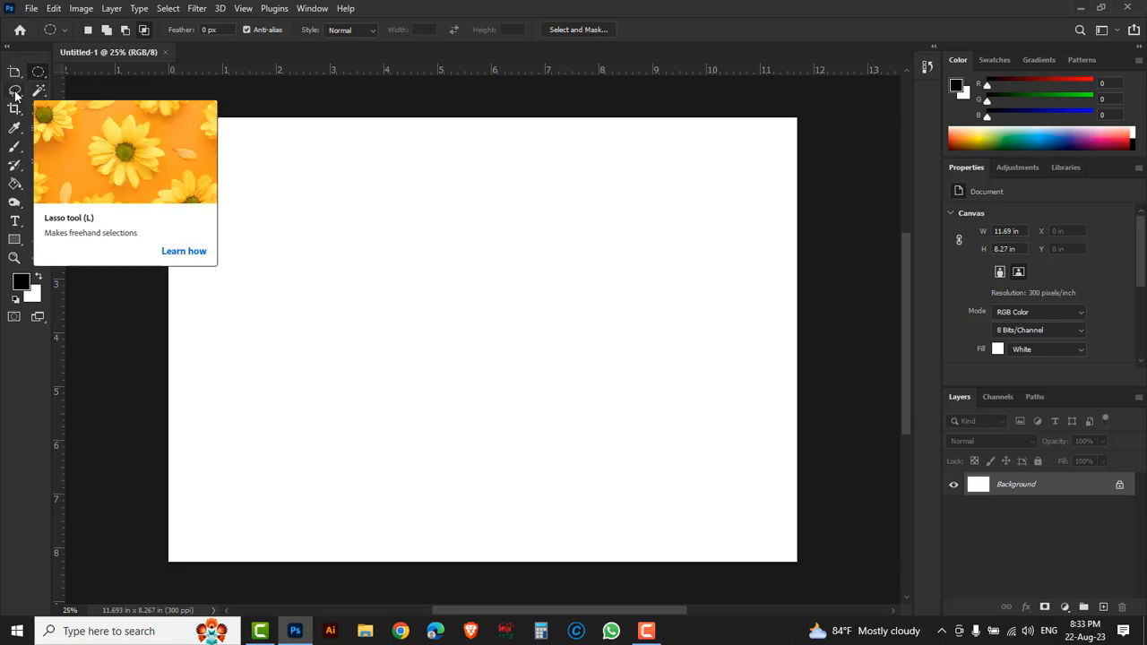
pyautogui.click(15, 92)
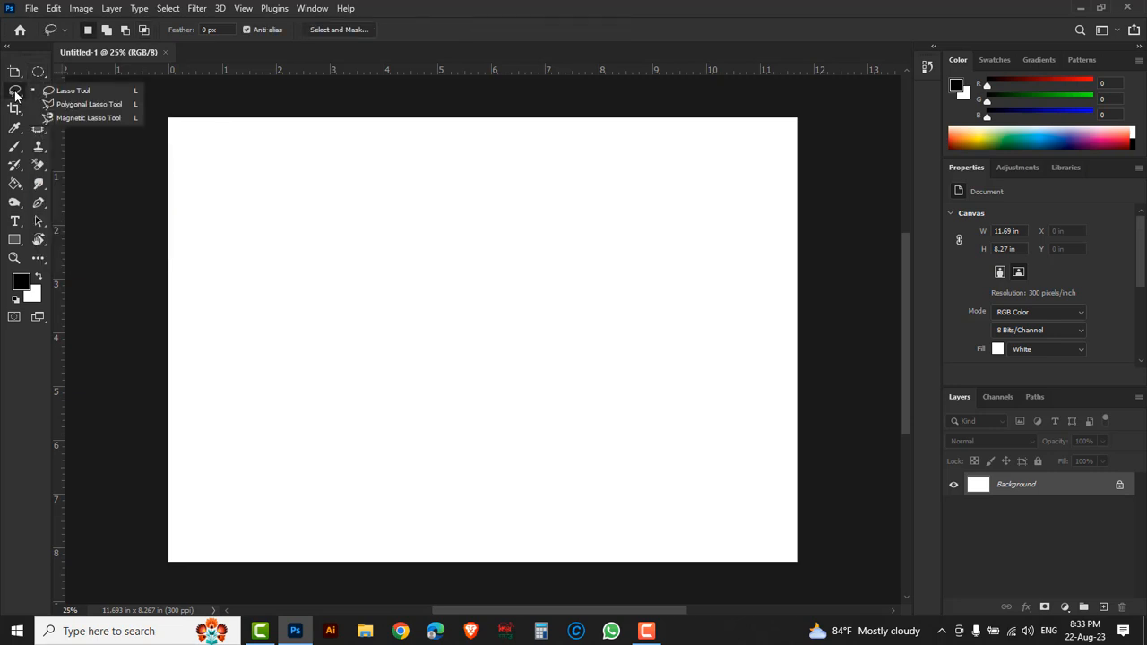
pyautogui.click(83, 106)
# - Reopen the toolbar customization settings and examine the Move, Marquee and Lasso tool groups and their entries
pyautogui.click(37, 259)
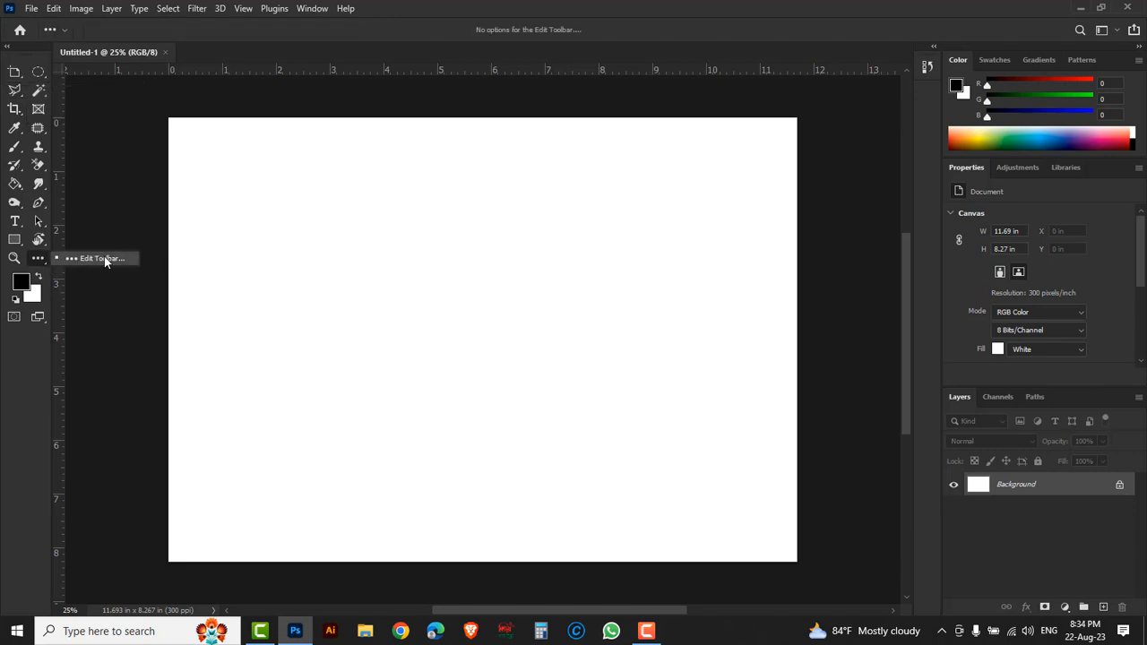
pyautogui.click(104, 259)
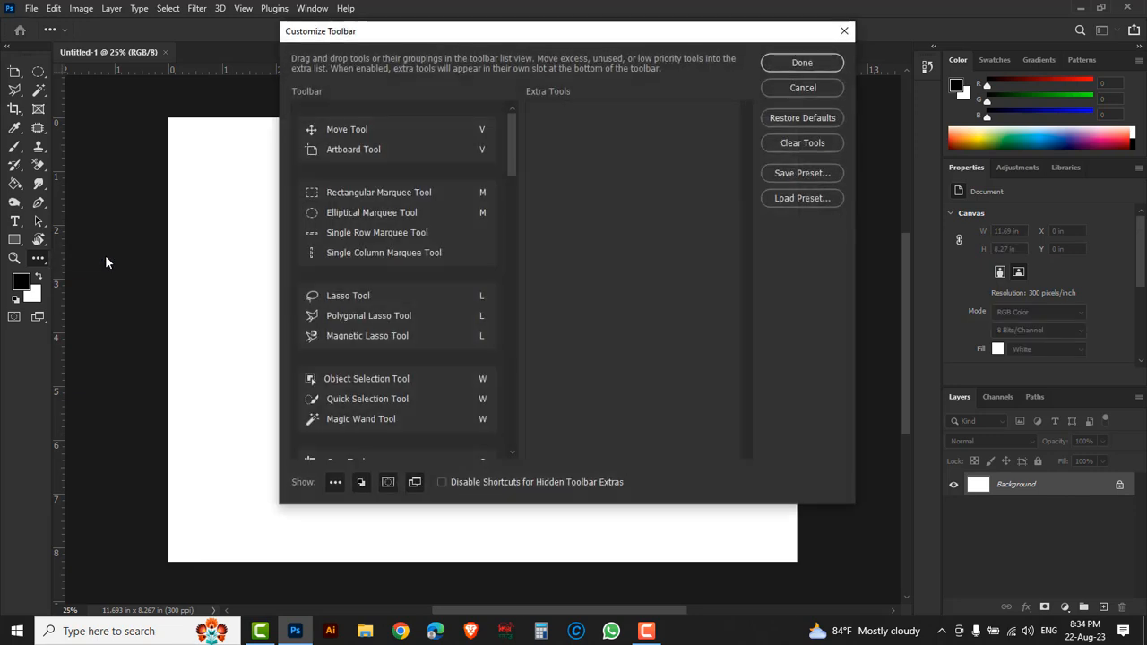
pyautogui.click(333, 191)
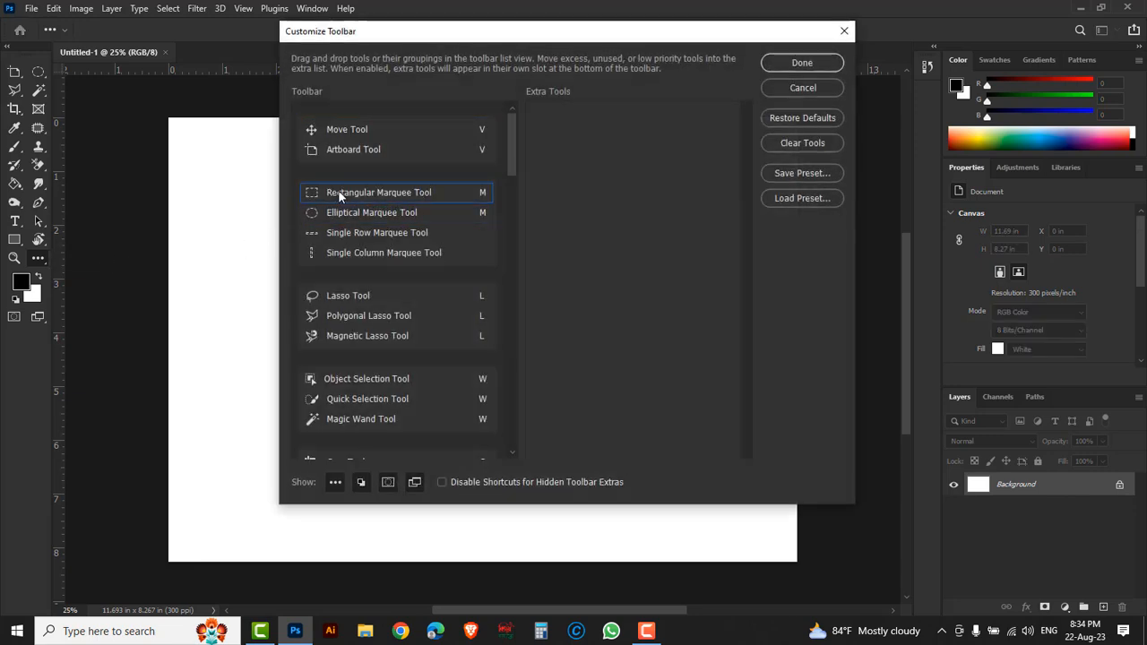
pyautogui.click(335, 128)
pyautogui.click(330, 149)
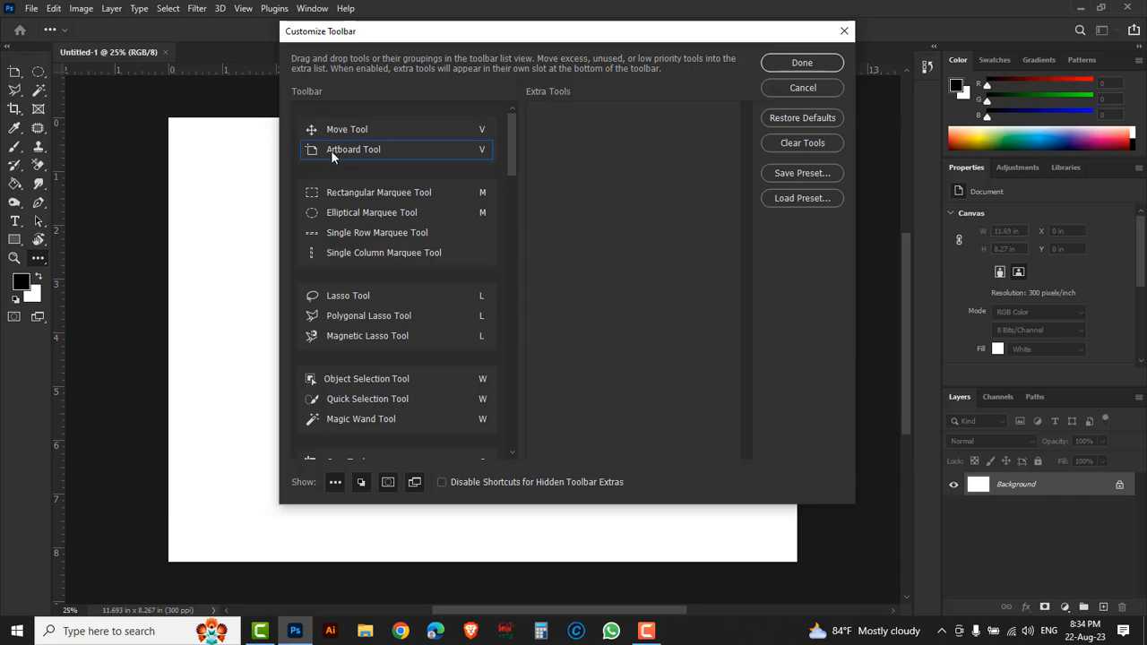
pyautogui.click(336, 197)
pyautogui.click(333, 253)
pyautogui.click(334, 308)
pyautogui.click(332, 302)
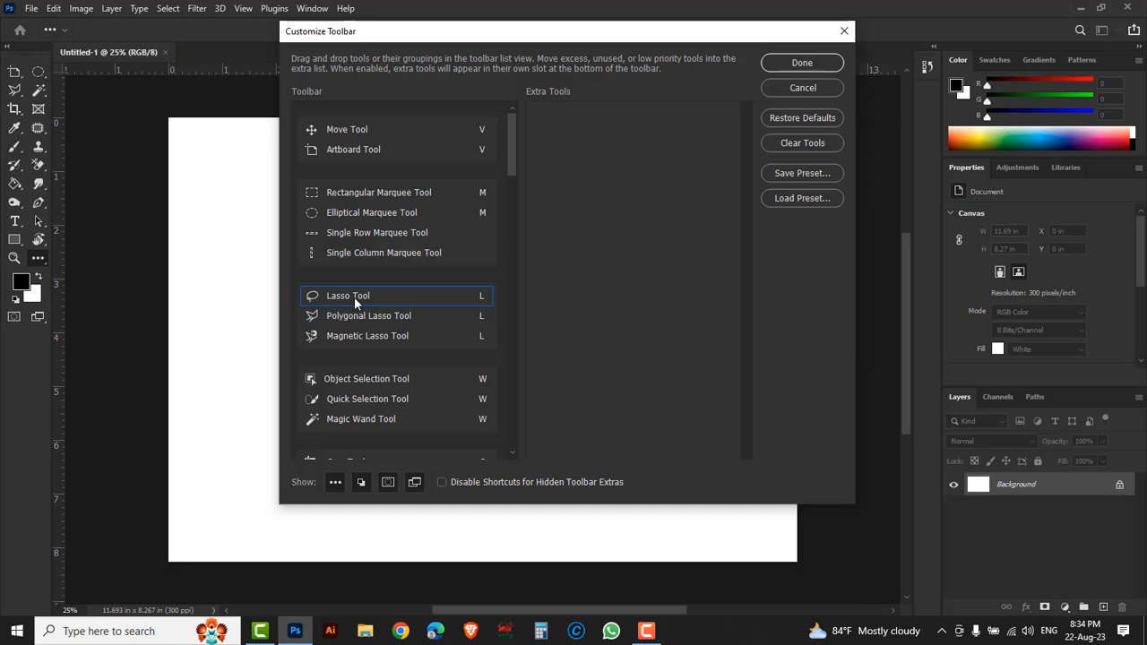
pyautogui.click(364, 291)
pyautogui.click(341, 297)
# - Move the Lasso Tool into the Move Tool's group, apply the toolbar change, and select the Lasso Tool from that group
pyautogui.moveTo(339, 295)
pyautogui.mouseDown()
pyautogui.moveTo(376, 299)
pyautogui.moveTo(403, 167)
pyautogui.moveTo(382, 134)
pyautogui.mouseUp()
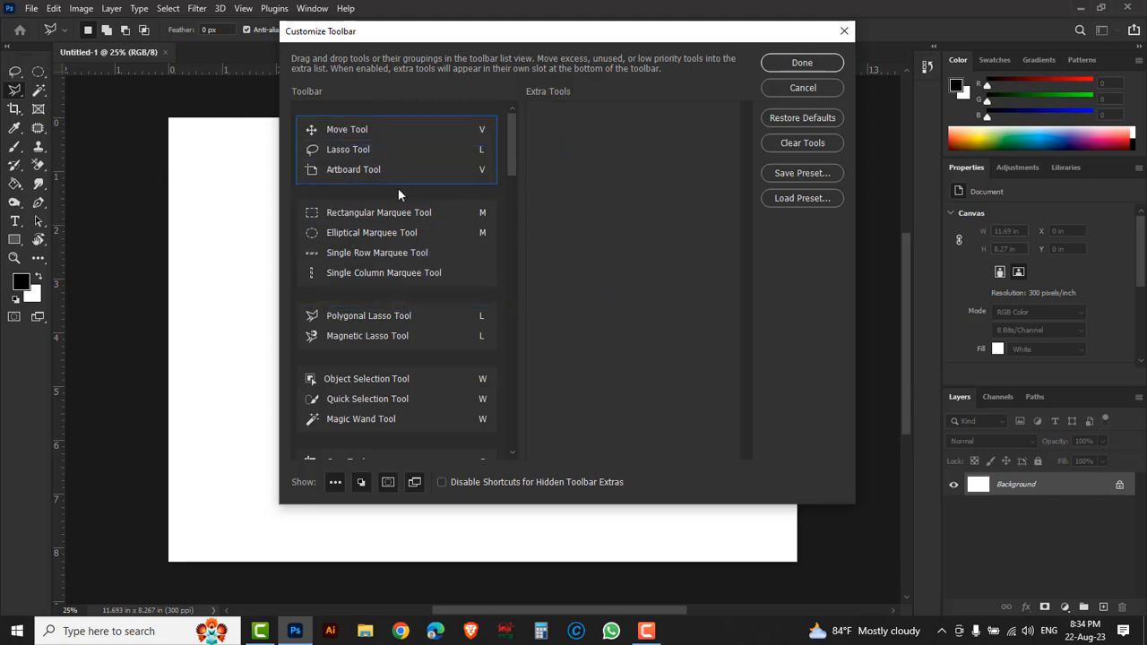
pyautogui.click(357, 135)
pyautogui.click(346, 153)
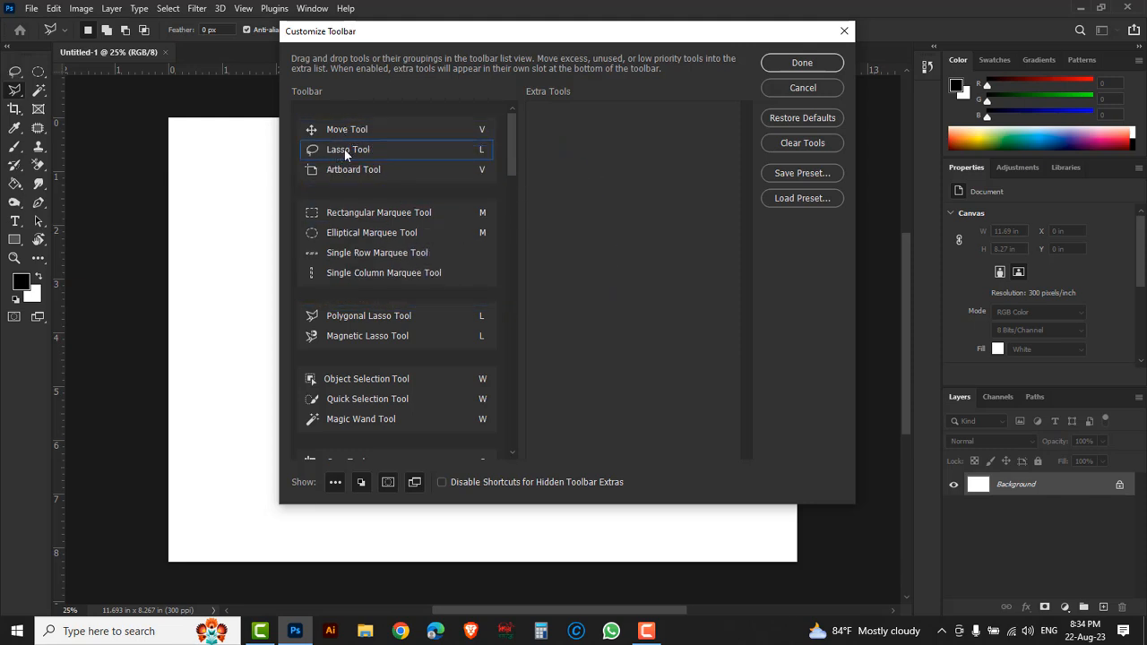
pyautogui.click(798, 88)
pyautogui.click(806, 60)
pyautogui.click(15, 71)
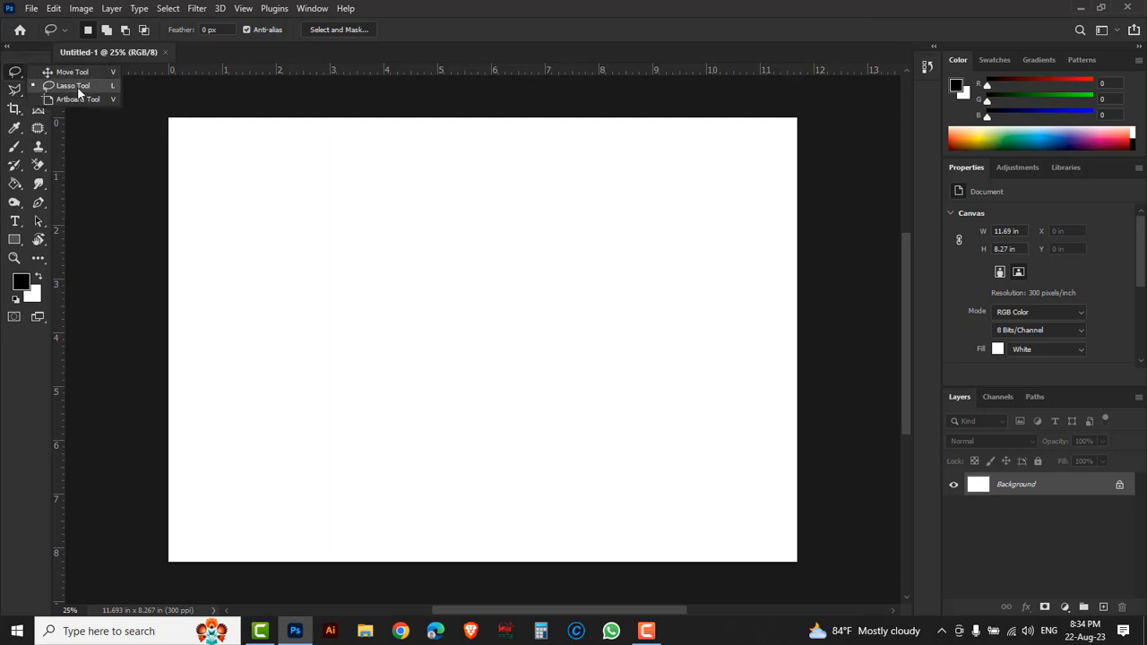
pyautogui.click(81, 86)
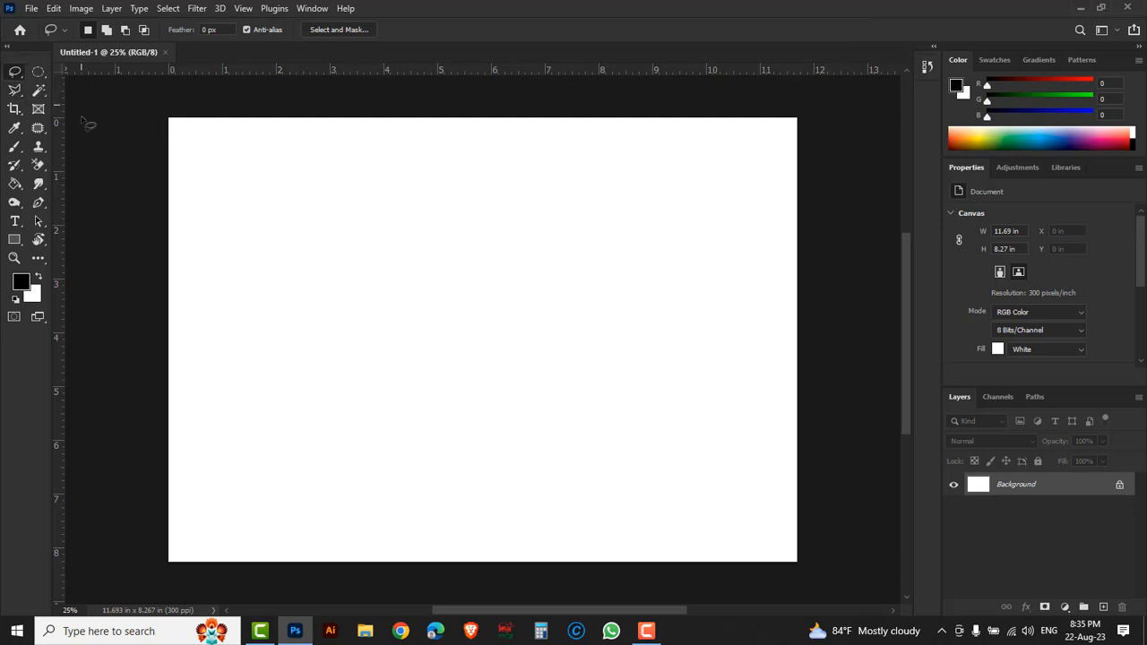
# - In the toolbar customization settings, move the Frame Tool into the Crop Tool's group between Perspective Crop and Slice
pyautogui.click(38, 260)
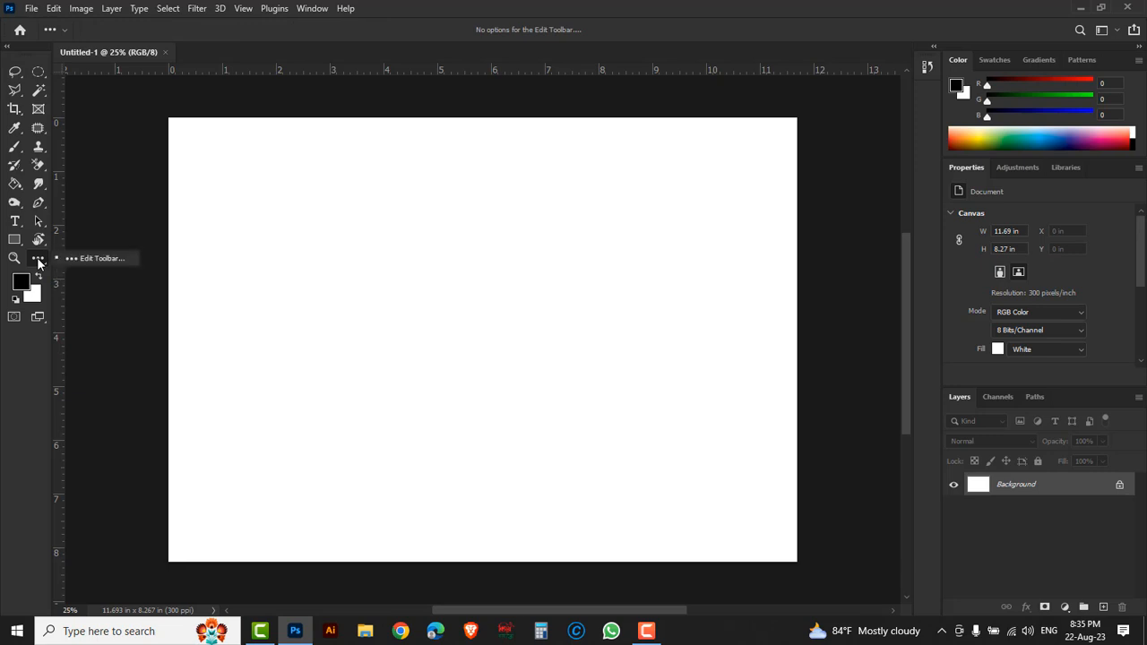
pyautogui.click(101, 258)
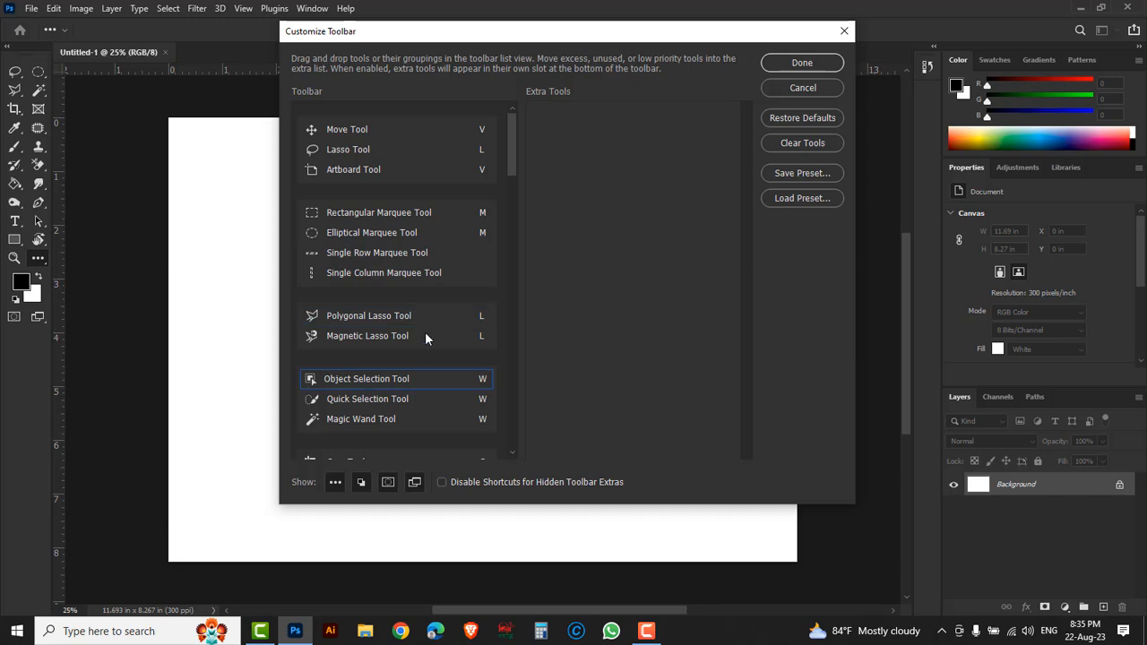
pyautogui.moveTo(510, 159); pyautogui.dragTo(511, 205)
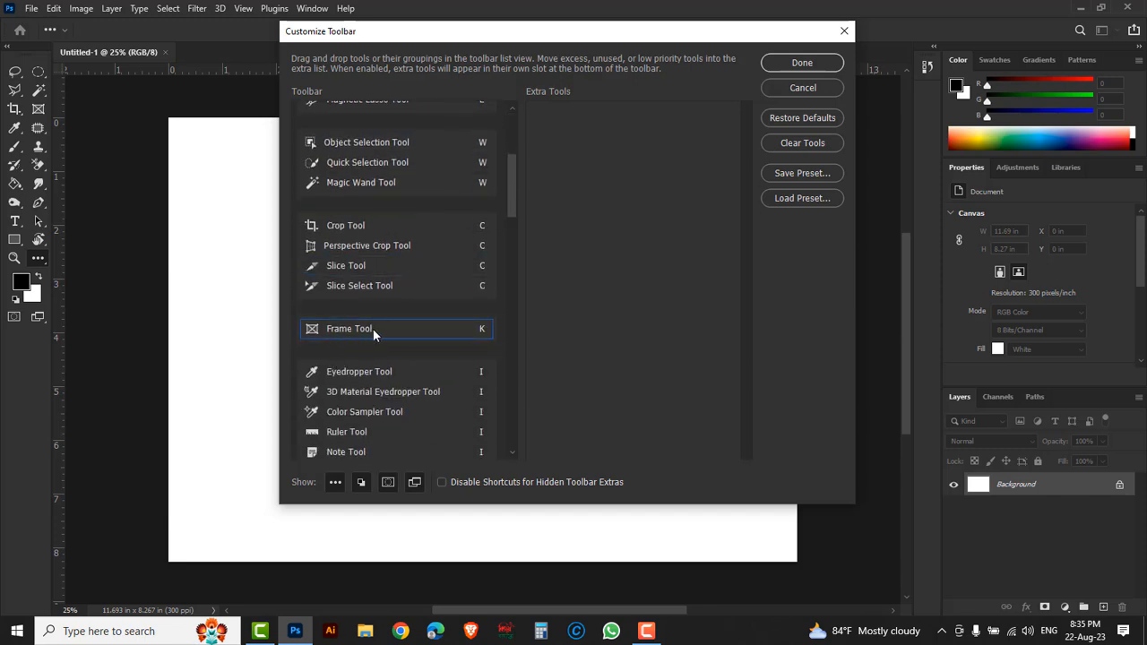
pyautogui.moveTo(373, 329); pyautogui.dragTo(379, 258)
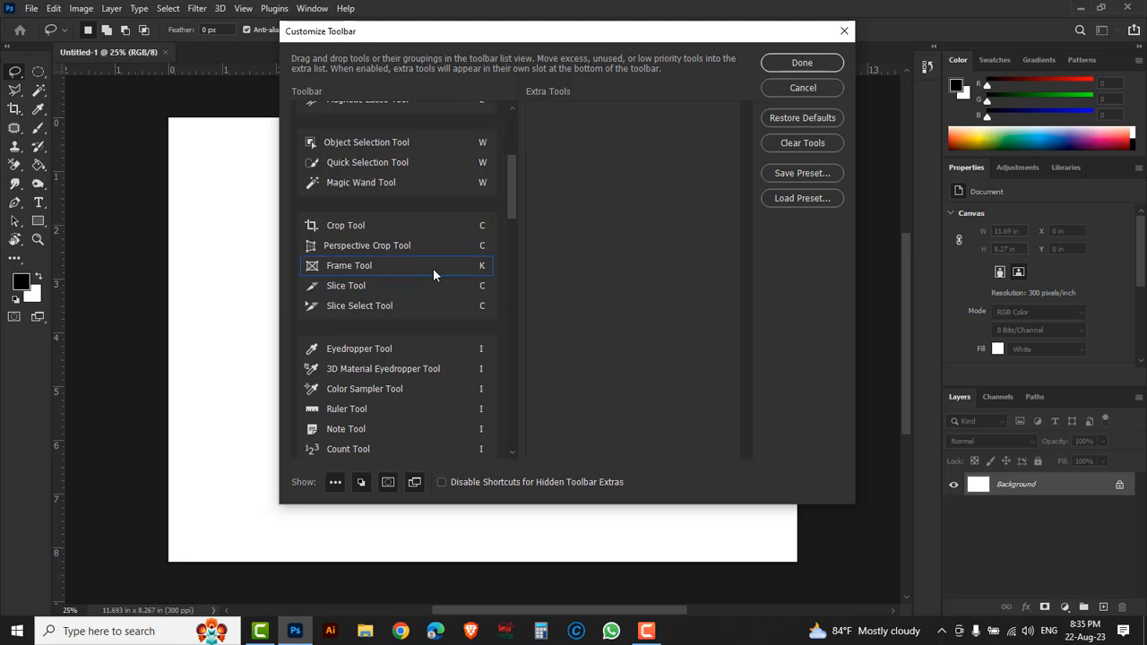
# - Change the Crop Tool's shortcut to R and the Rectangular Marquee Tool's shortcut to N
pyautogui.click(483, 228)
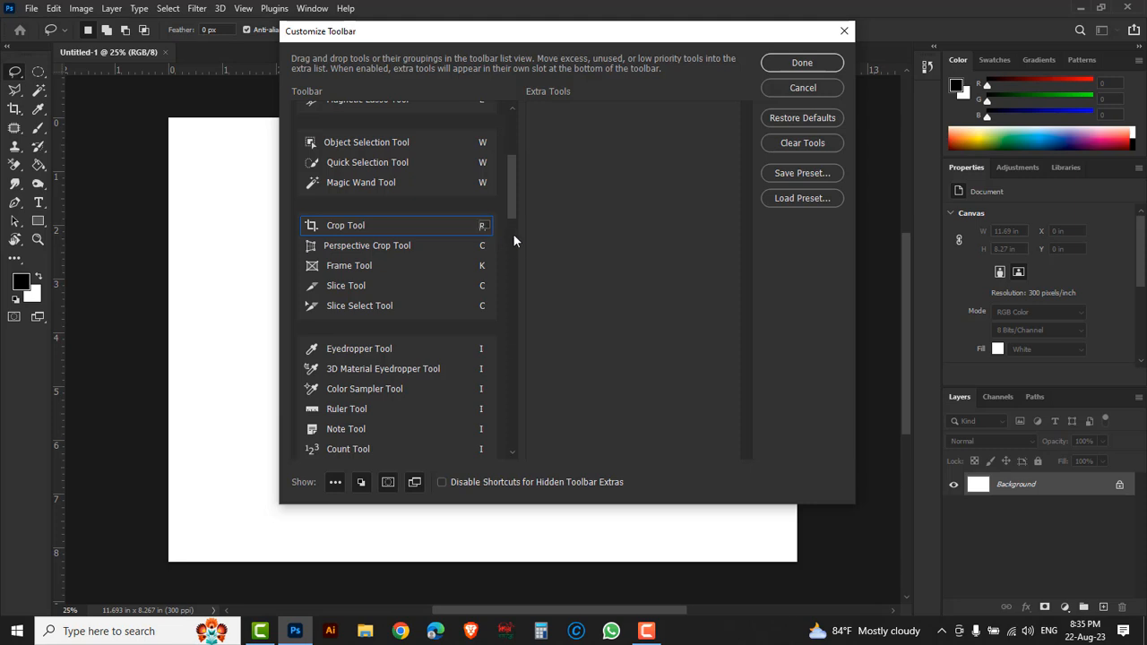
pyautogui.press('Return')
pyautogui.moveTo(515, 181); pyautogui.dragTo(517, 143)
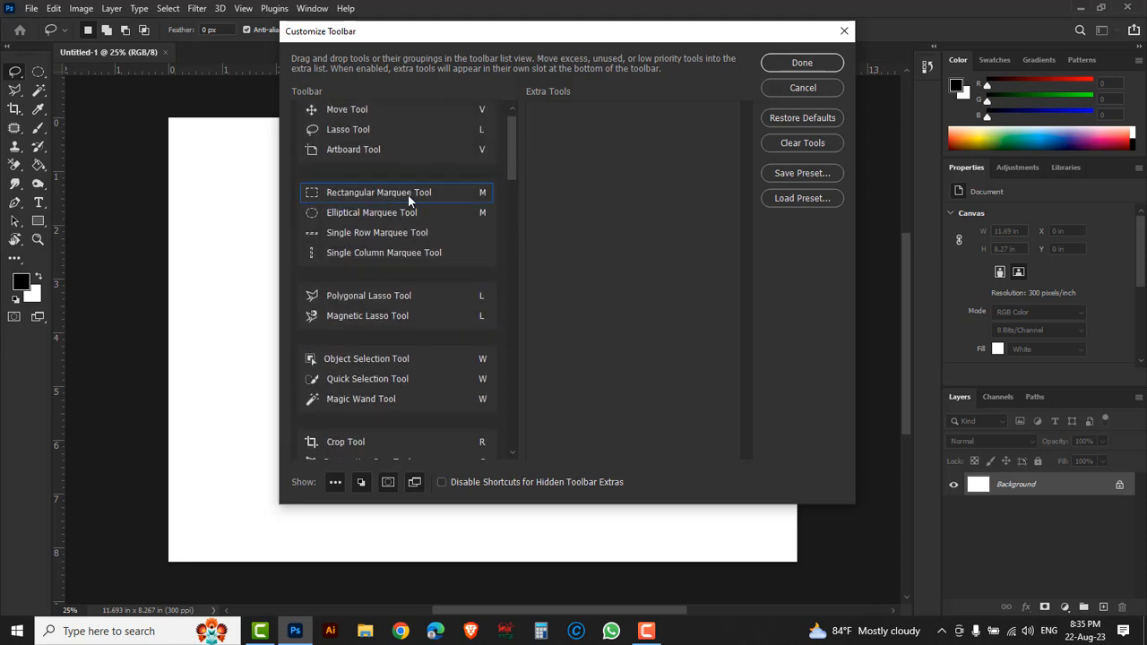
pyautogui.click(483, 194)
pyautogui.click(572, 230)
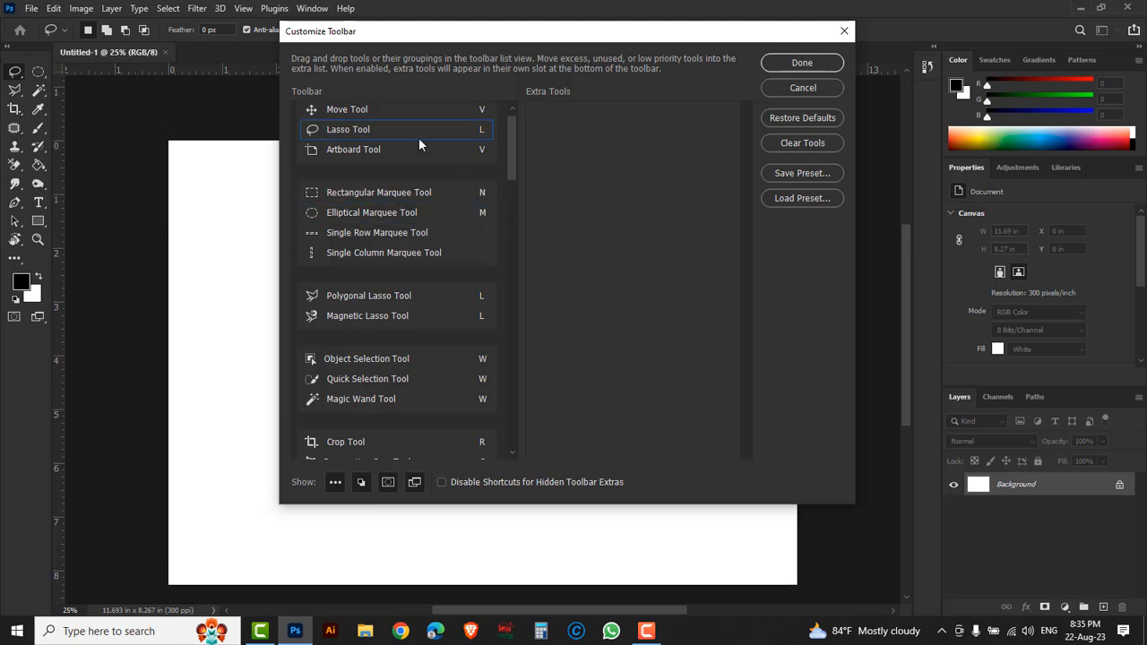
# - Change the Move Tool's shortcut to M and apply the toolbar customization
pyautogui.click(484, 109)
pyautogui.moveTo(487, 109); pyautogui.dragTo(477, 109)
pyautogui.write('m')
pyautogui.click(787, 63)
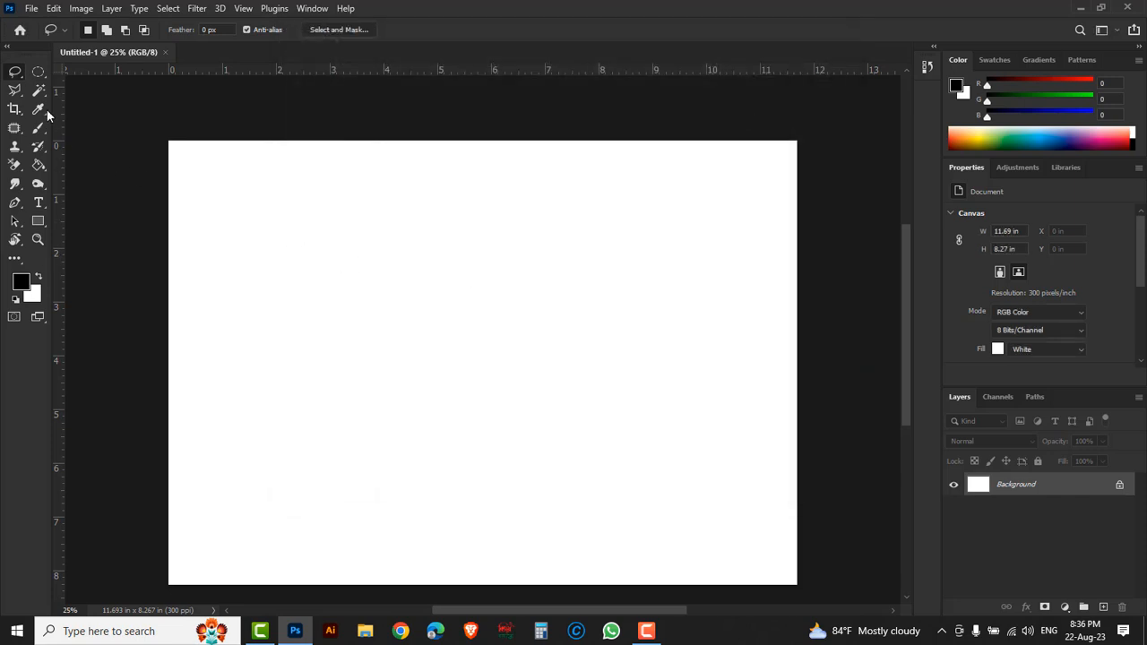
# - Activate the Move Tool from its regrouped toolbar slot and check the shortcut listed beside it
pyautogui.rightClick(16, 73)
pyautogui.click(67, 75)
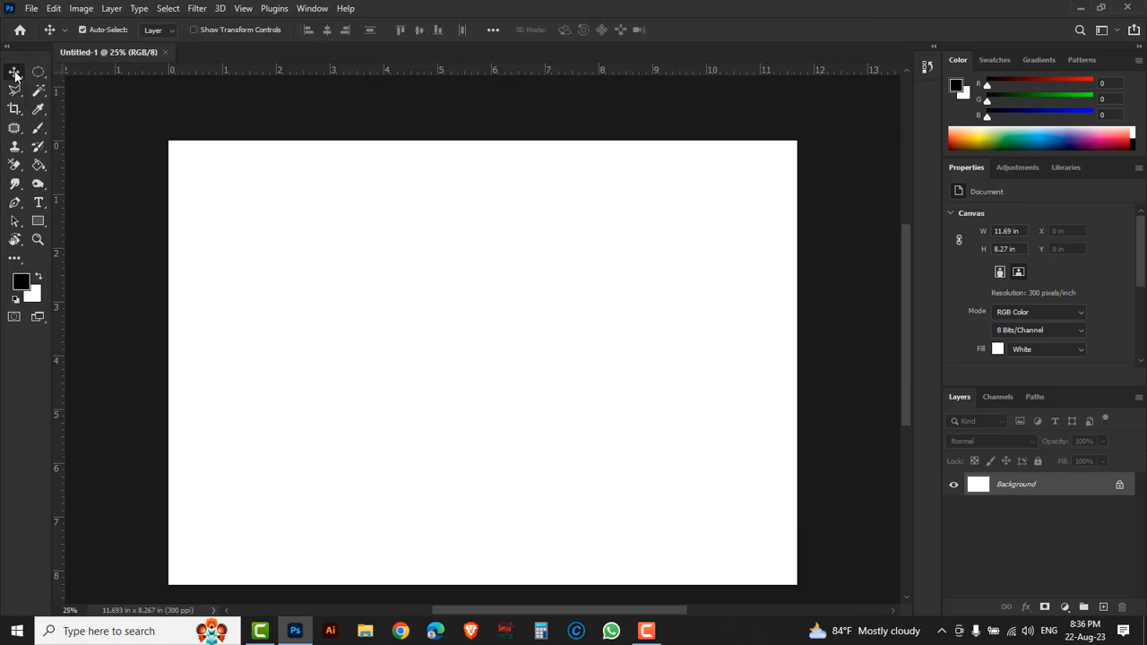
pyautogui.rightClick(15, 75)
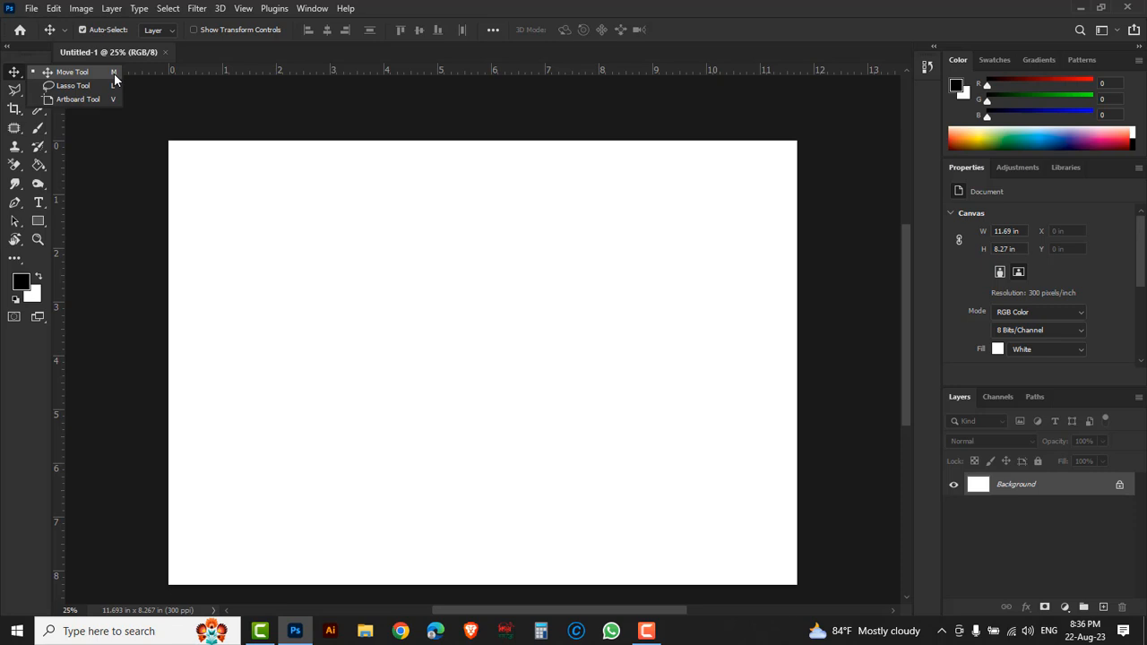
pyautogui.click(114, 73)
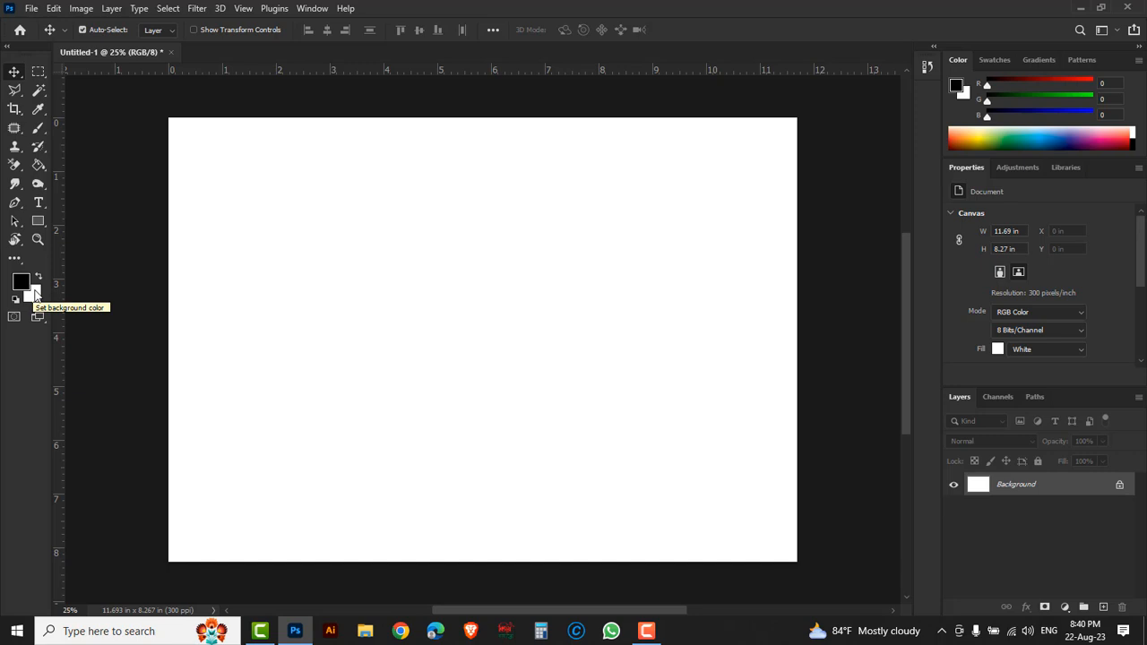
# - Make a rectangular marquee selection about 3.3 by 2.9 in in the canvas's upper-left area and fill it with black
pyautogui.click(40, 71)
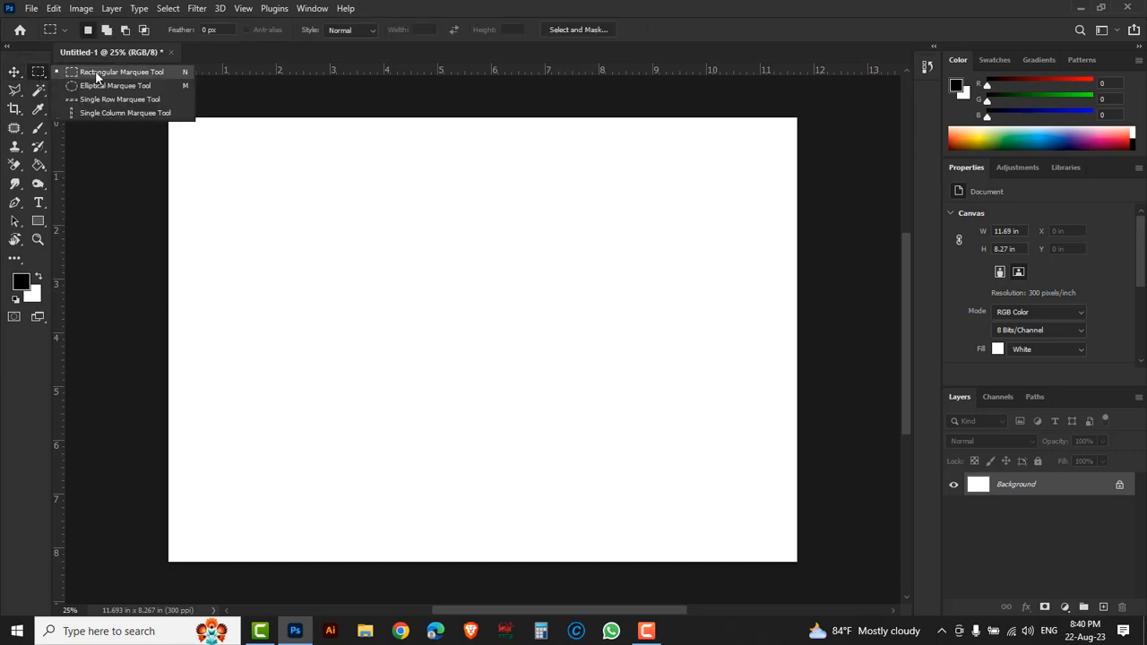
pyautogui.click(104, 78)
pyautogui.moveTo(235, 195); pyautogui.dragTo(415, 354)
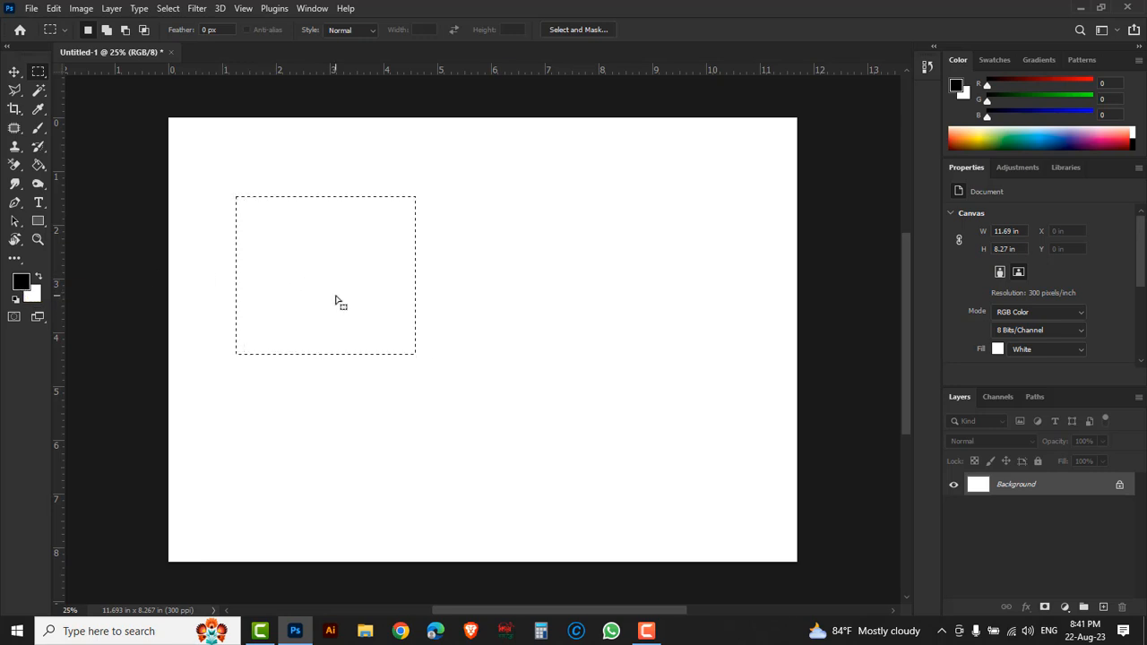
pyautogui.hotkey('alt', 'BackSpace')
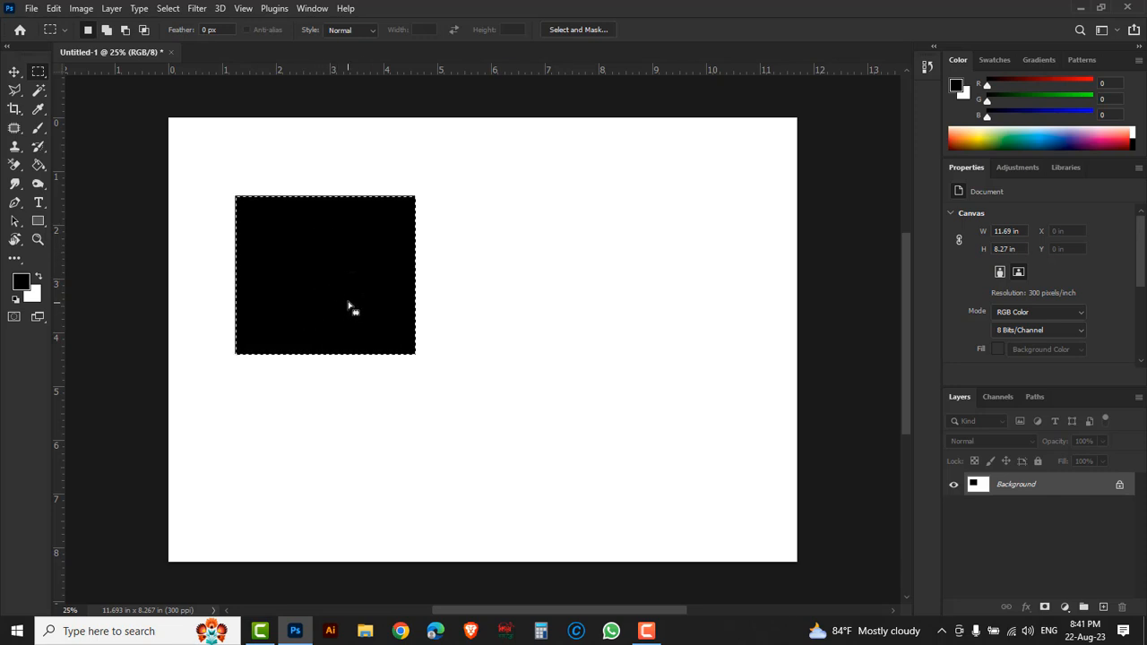
# - Make an elliptical marquee selection about 4 by 2.4 in on the canvas, to the right of the black rectangle
pyautogui.rightClick(38, 70)
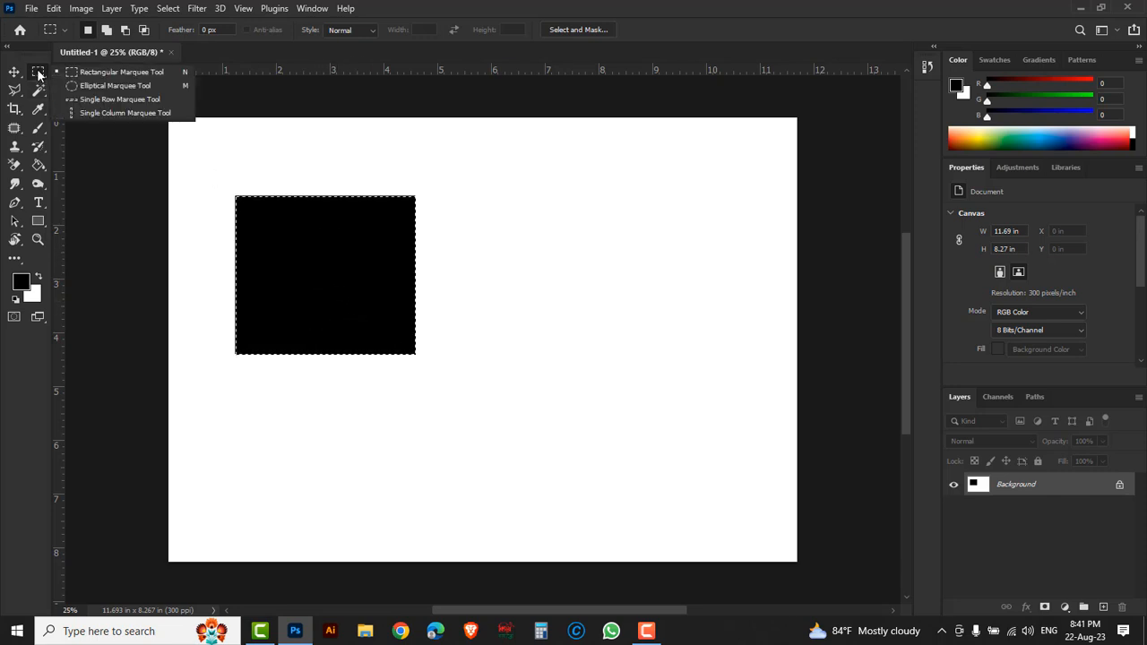
pyautogui.click(83, 85)
pyautogui.moveTo(503, 221); pyautogui.dragTo(708, 341)
pyautogui.moveTo(493, 223); pyautogui.dragTo(707, 352)
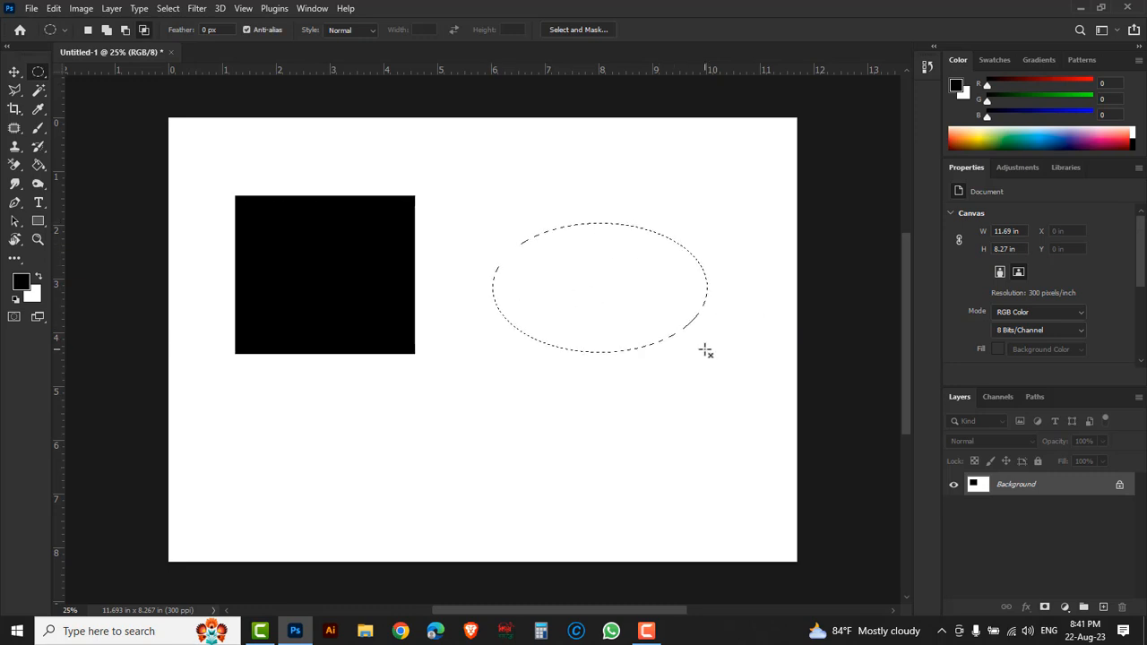
# - Swap the foreground and background colors, and set the foreground color to red (ff0000)
pyautogui.click(40, 274)
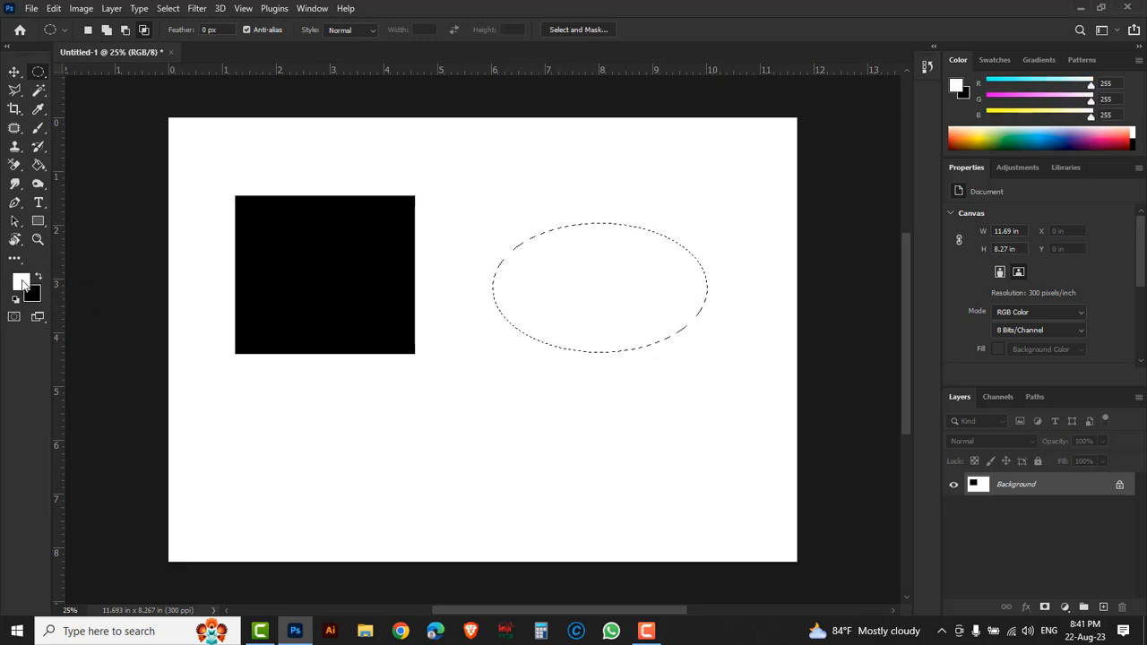
pyautogui.click(22, 283)
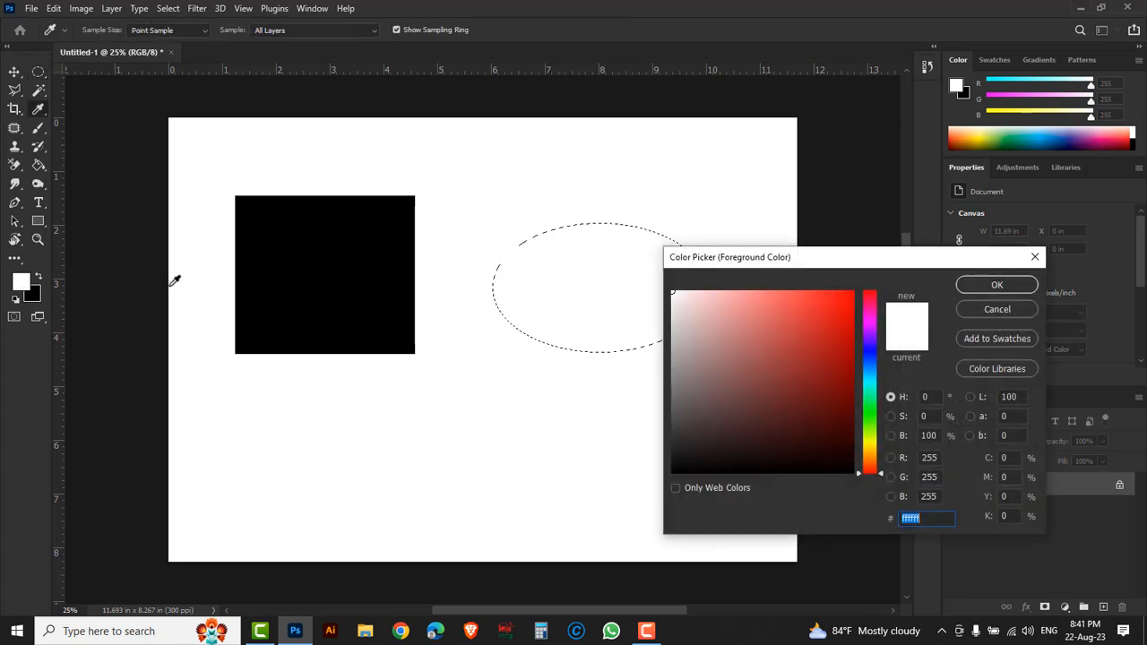
pyautogui.click(837, 302)
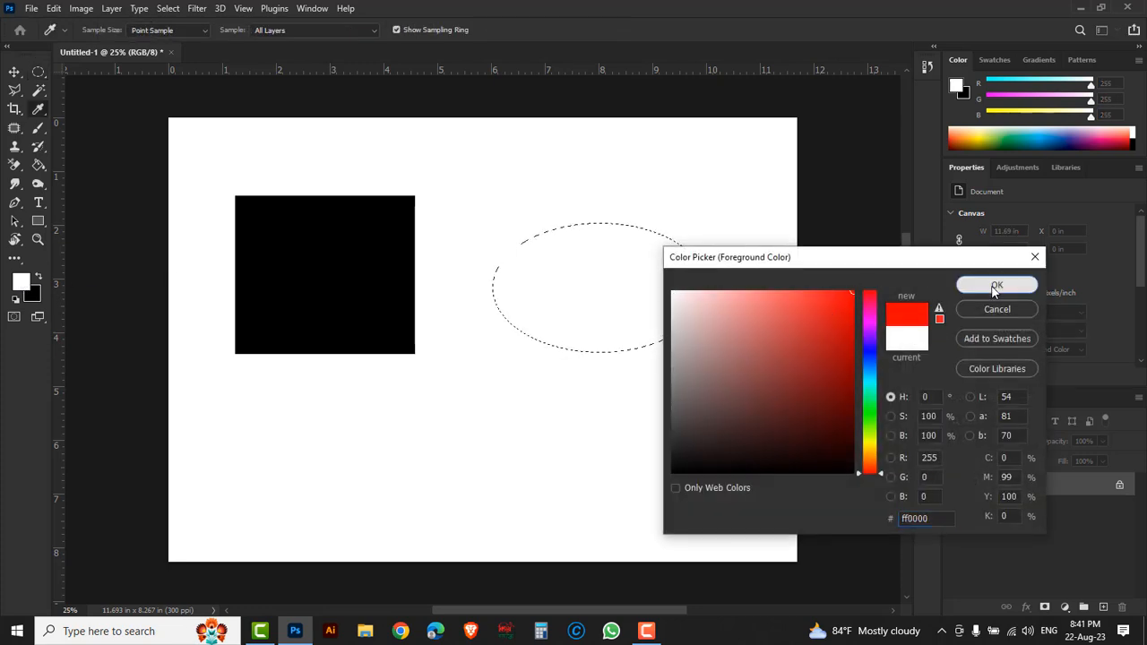
pyautogui.click(995, 285)
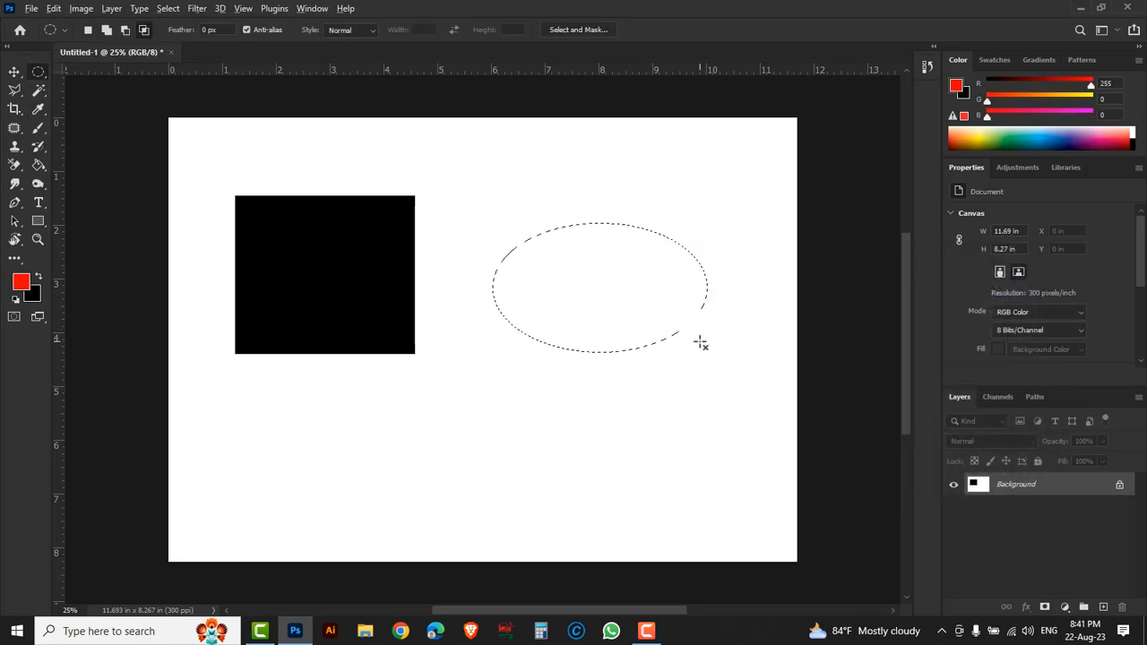
# - Fill the elliptical selection with the red foreground color and deselect it, ending with the foreground and background colors swapped
pyautogui.hotkey('alt', 'BackSpace')
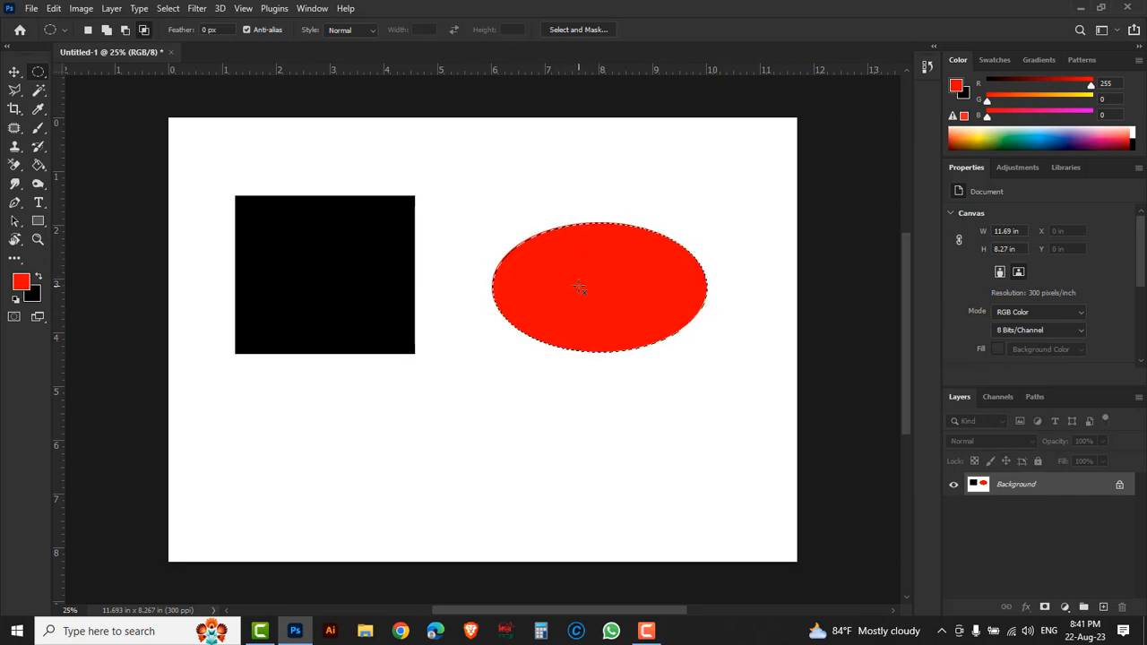
pyautogui.hotkey('ctrl', 'd')
pyautogui.press('x')
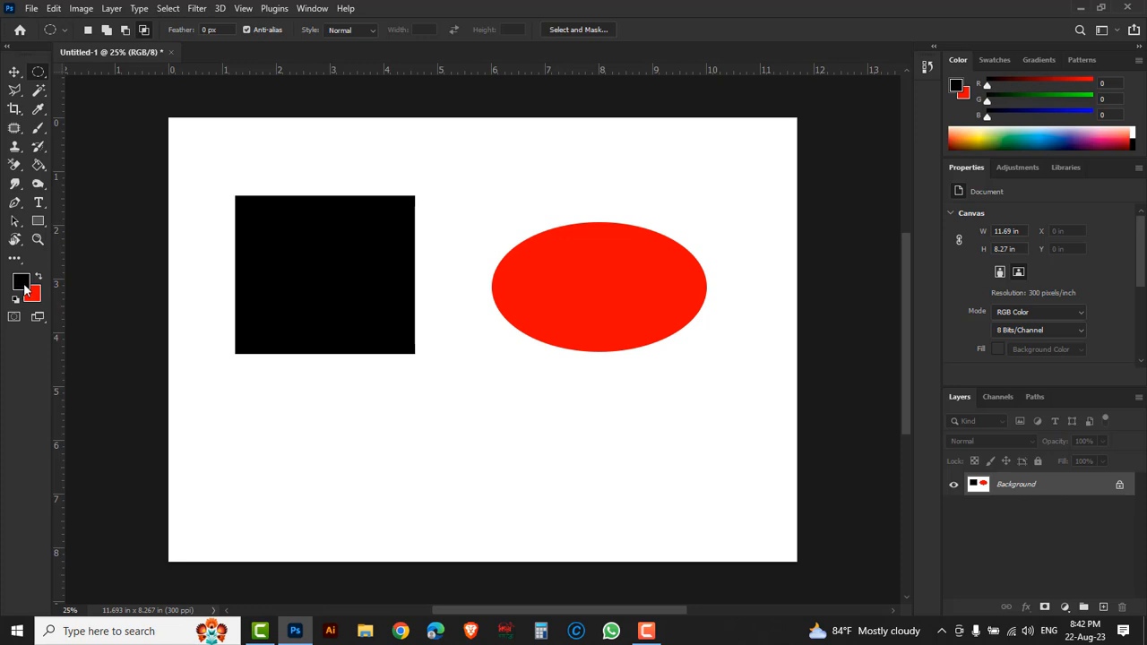
# - Swap the foreground and background colors, and reset them to the default black and white
pyautogui.press('x')
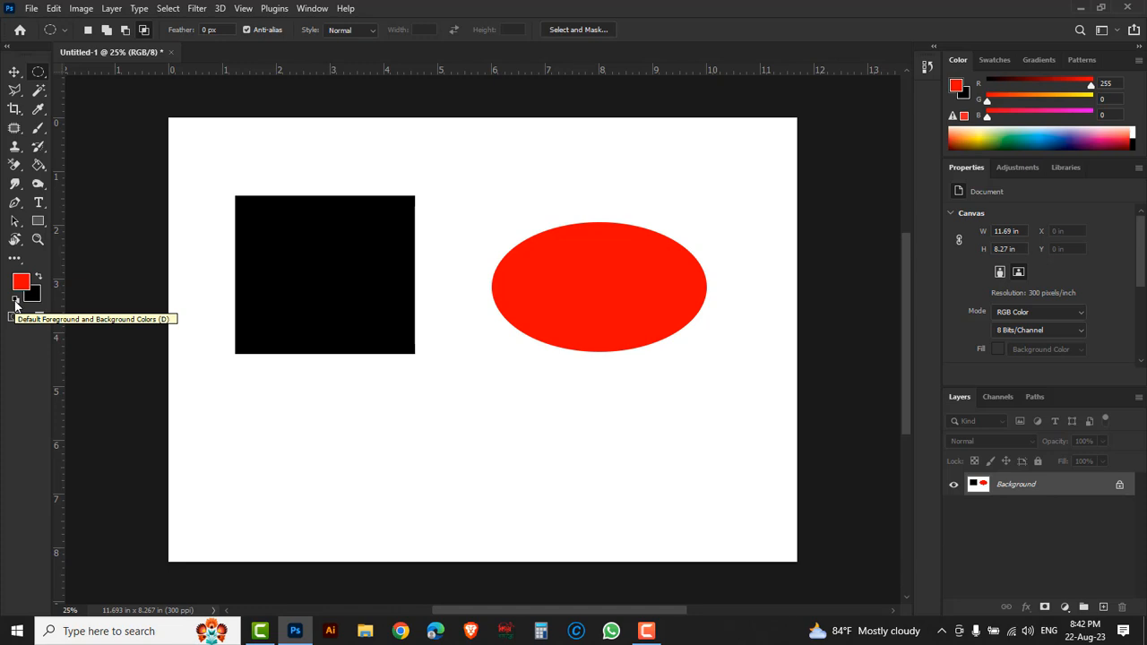
pyautogui.click(15, 302)
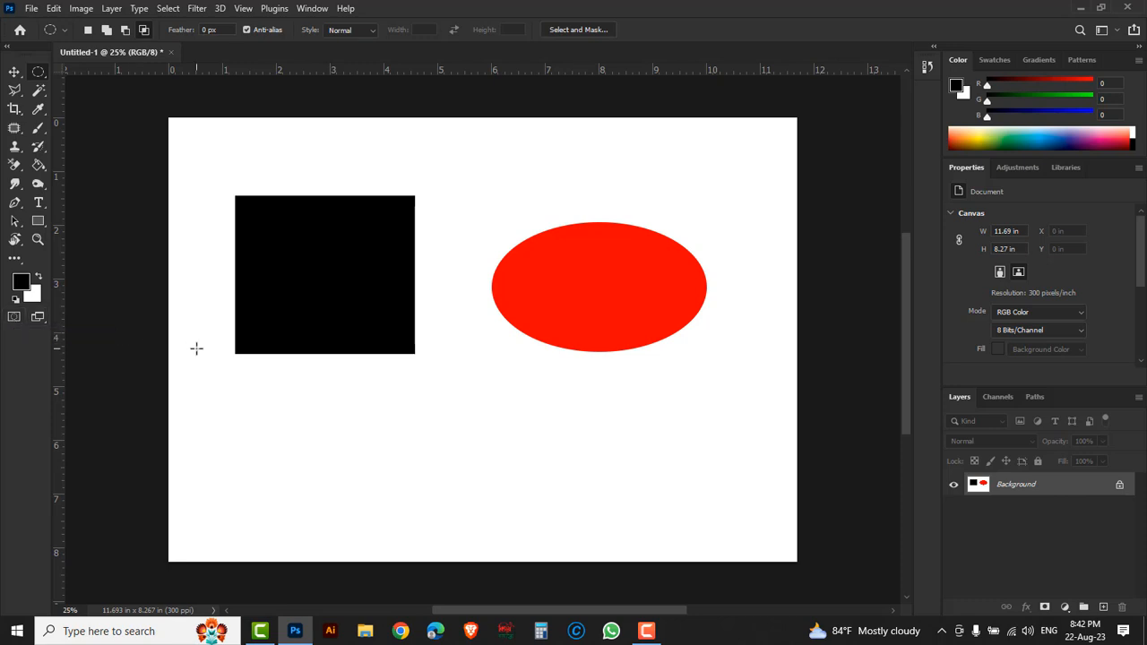
# - Open the waterfall image pxfuel.jpg in its own document
pyautogui.click(31, 8)
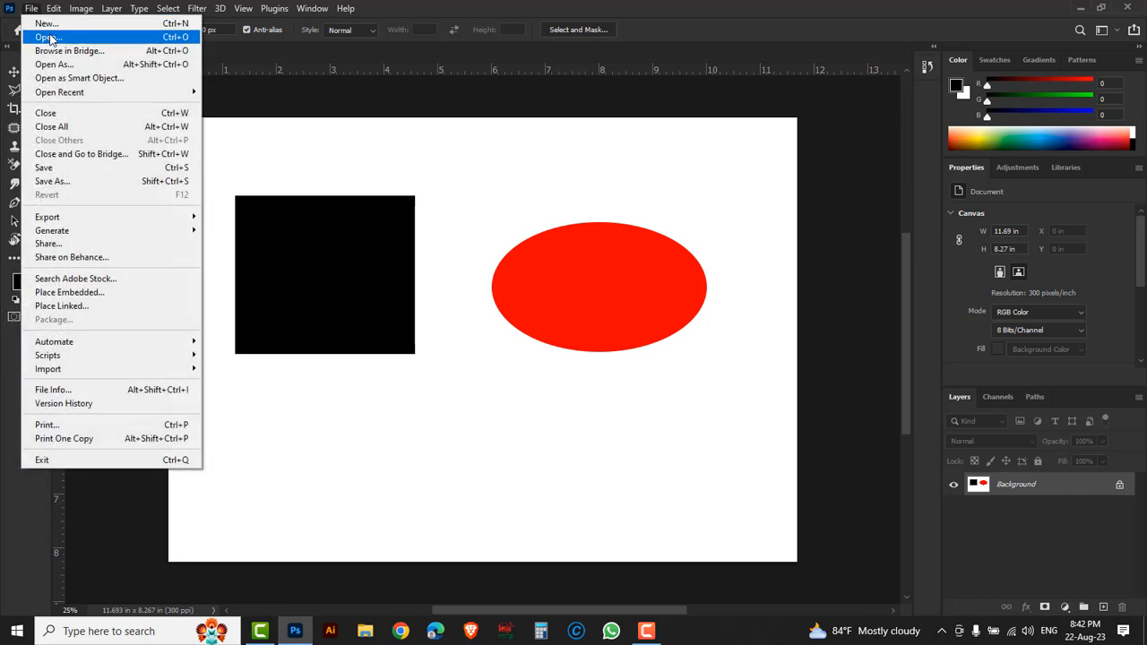
pyautogui.click(56, 39)
pyautogui.click(51, 133)
pyautogui.click(451, 346)
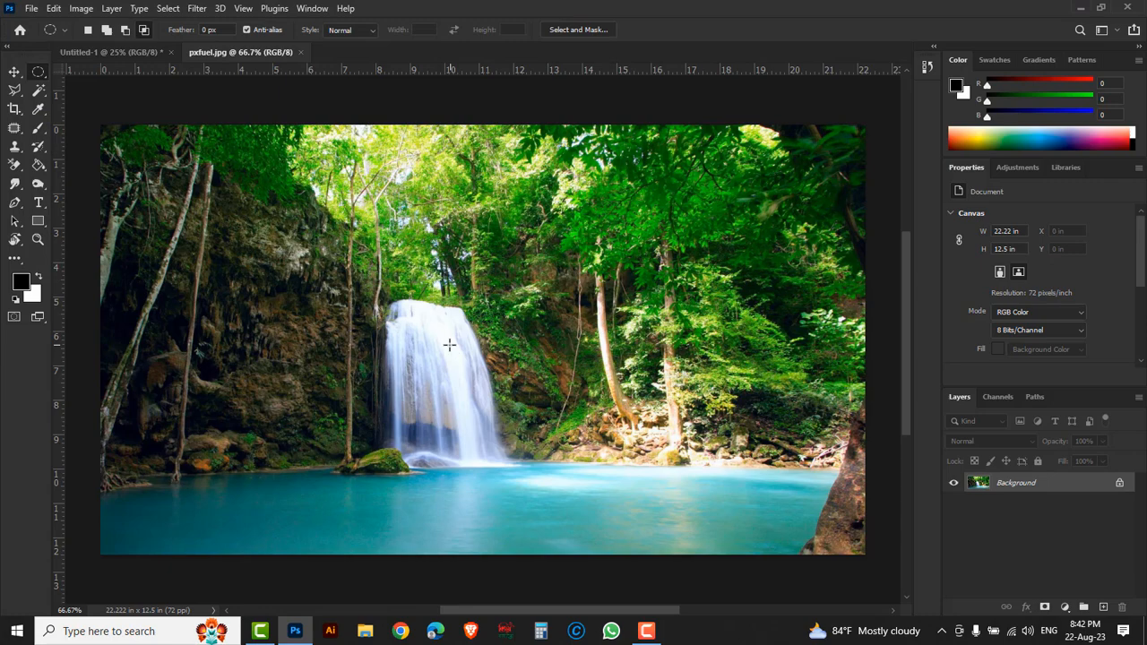
# - Enter Quick Mask mode and set the Brush tool's opacity and flow to 100%
pyautogui.click(13, 317)
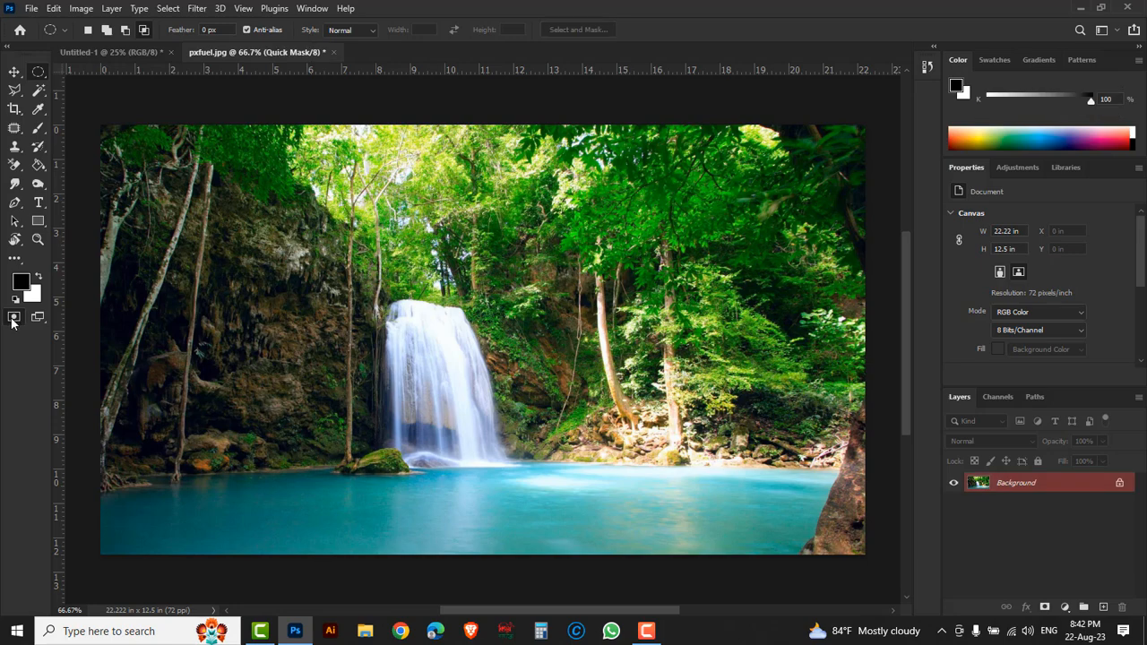
pyautogui.click(38, 129)
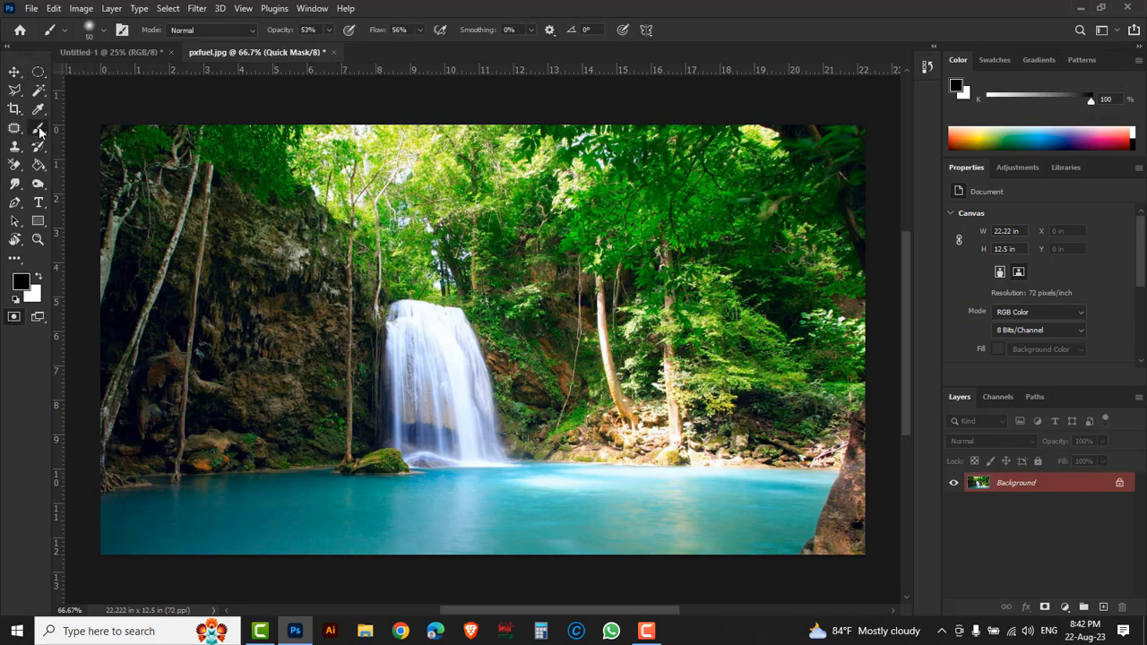
pyautogui.click(102, 133)
pyautogui.click(330, 29)
pyautogui.click(420, 30)
pyautogui.moveTo(423, 46); pyautogui.dragTo(417, 47)
# - Set the Quick Mask options so the red overlay color indicates Selected Areas at 50% opacity
pyautogui.doubleClick(14, 317)
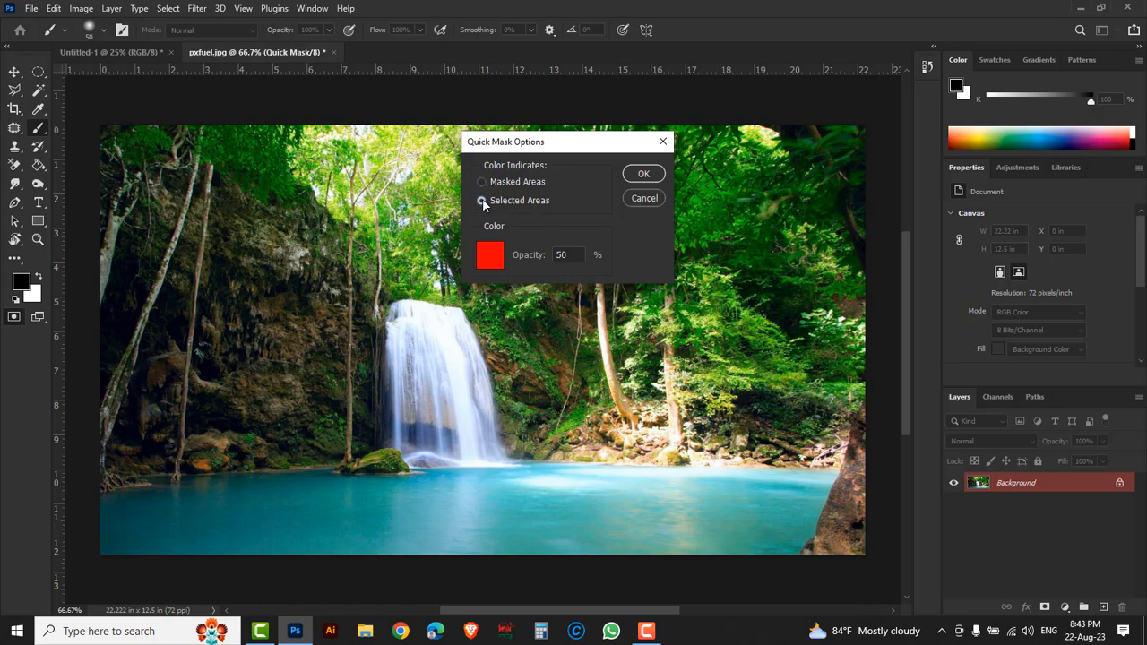
pyautogui.click(642, 175)
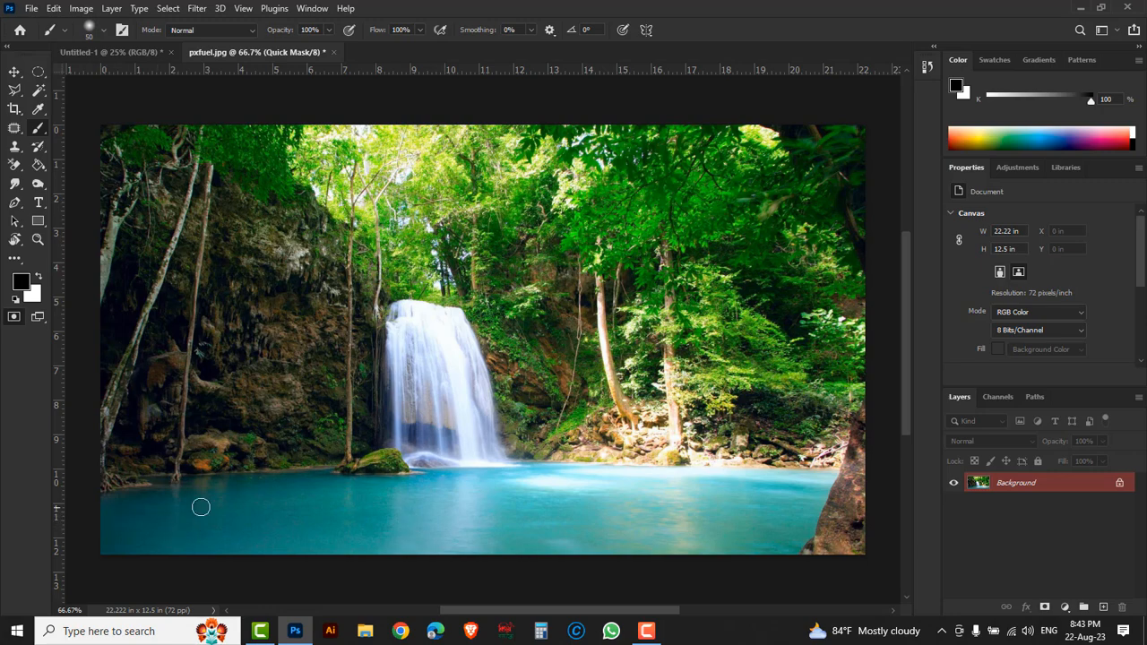
# - Choose the soft round brush from the Default Brushes and set its size to 100 px
pyautogui.rightClick(216, 466)
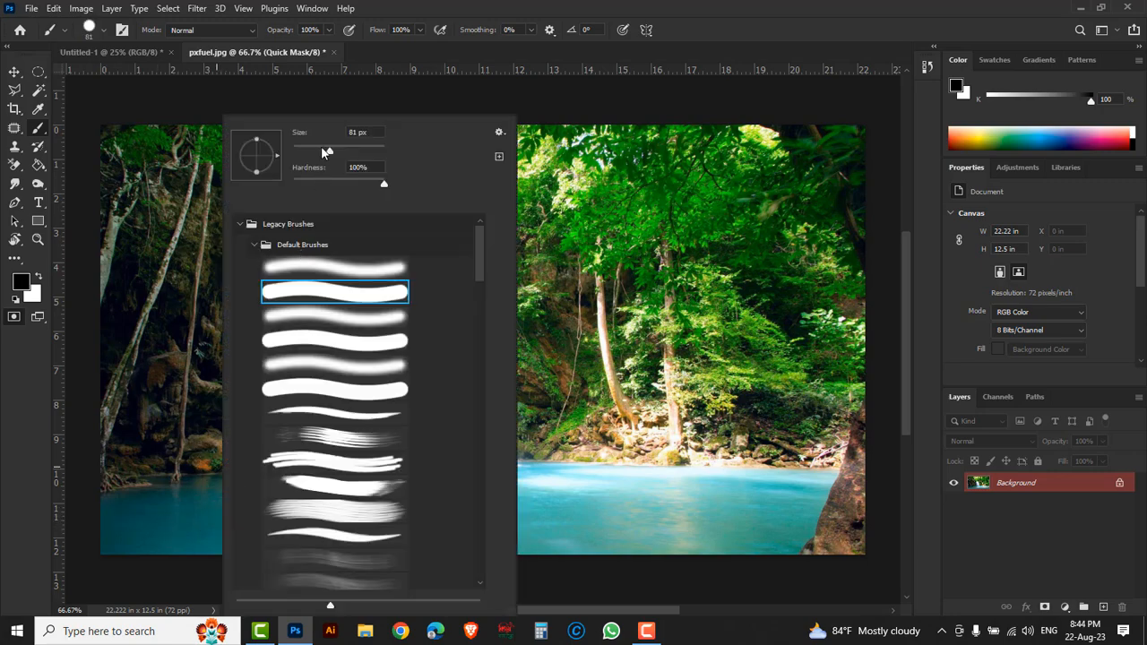
pyautogui.moveTo(329, 154); pyautogui.dragTo(315, 152)
pyautogui.write('100')
pyautogui.press('Return')
pyautogui.click(324, 268)
pyautogui.click(789, 11)
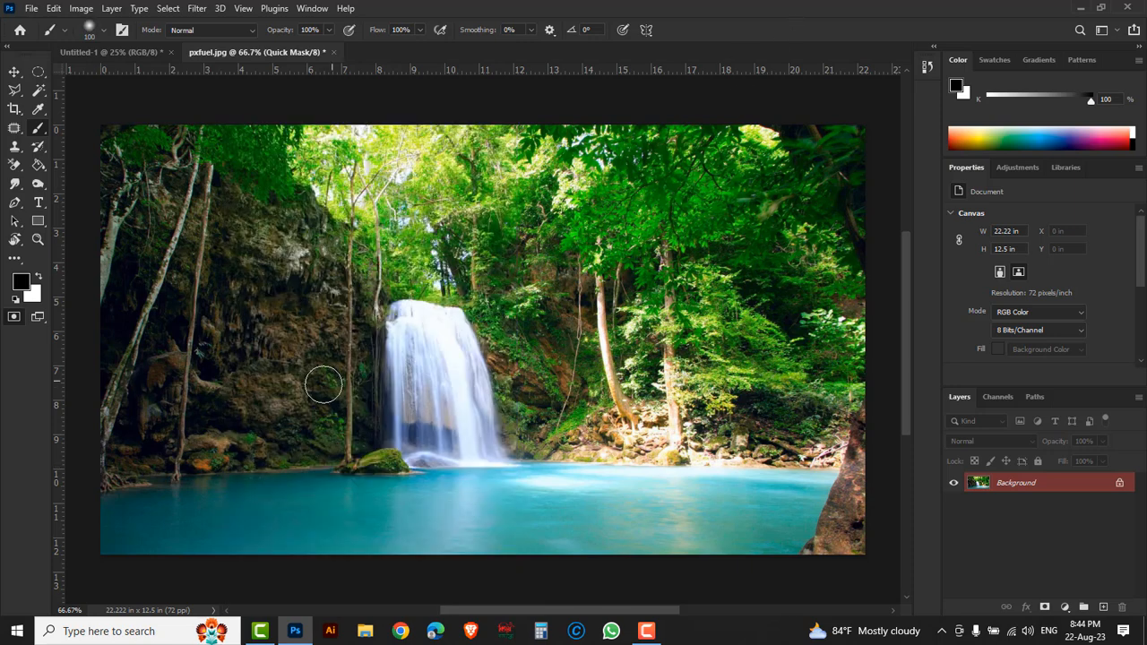
# - Paint the quick mask over the pool of water below the waterfall
pyautogui.moveTo(126, 530)
pyautogui.mouseDown()
pyautogui.moveTo(372, 545)
pyautogui.moveTo(96, 547)
pyautogui.moveTo(121, 514)
pyautogui.moveTo(645, 543)
pyautogui.moveTo(371, 550)
pyautogui.moveTo(742, 556)
pyautogui.moveTo(766, 544)
pyautogui.moveTo(702, 517)
pyautogui.moveTo(161, 512)
pyautogui.moveTo(171, 500)
pyautogui.moveTo(227, 494)
pyautogui.moveTo(463, 499)
pyautogui.moveTo(814, 483)
pyautogui.moveTo(778, 564)
pyautogui.moveTo(758, 519)
pyautogui.moveTo(704, 525)
pyautogui.mouseUp()
pyautogui.moveTo(564, 499)
pyautogui.mouseDown()
pyautogui.moveTo(473, 485)
pyautogui.moveTo(406, 499)
pyautogui.moveTo(172, 490)
pyautogui.moveTo(172, 509)
pyautogui.moveTo(111, 506)
pyautogui.moveTo(35, 526)
pyautogui.moveTo(300, 497)
pyautogui.mouseUp()
# - Reduce the brush to 44 px with 46% opacity and 54% flow for masking the pool's edges
pyautogui.rightClick(301, 497)
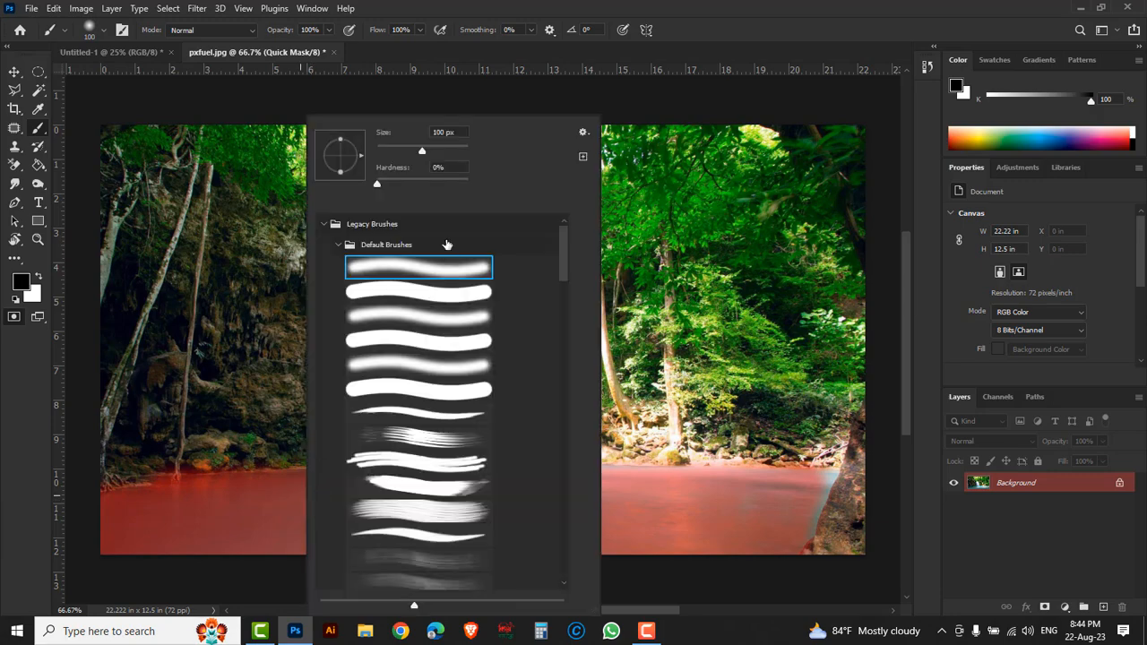
pyautogui.moveTo(426, 150); pyautogui.dragTo(396, 154)
pyautogui.click(769, 14)
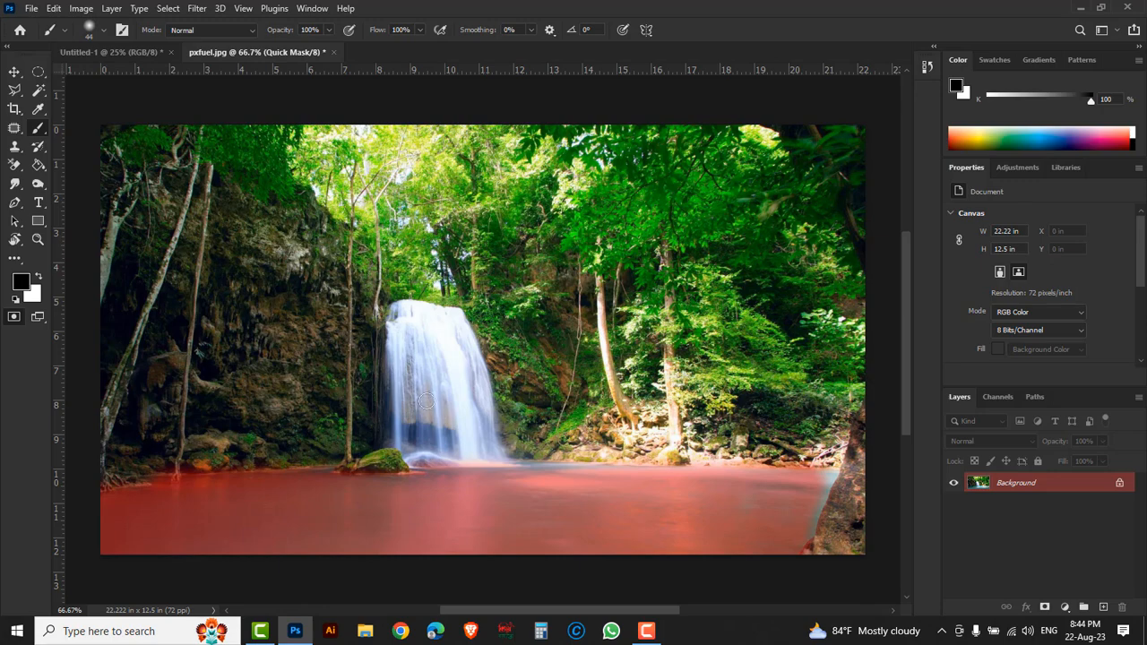
pyautogui.scroll(1, 294, 485)
pyautogui.scroll(1, 382, 476)
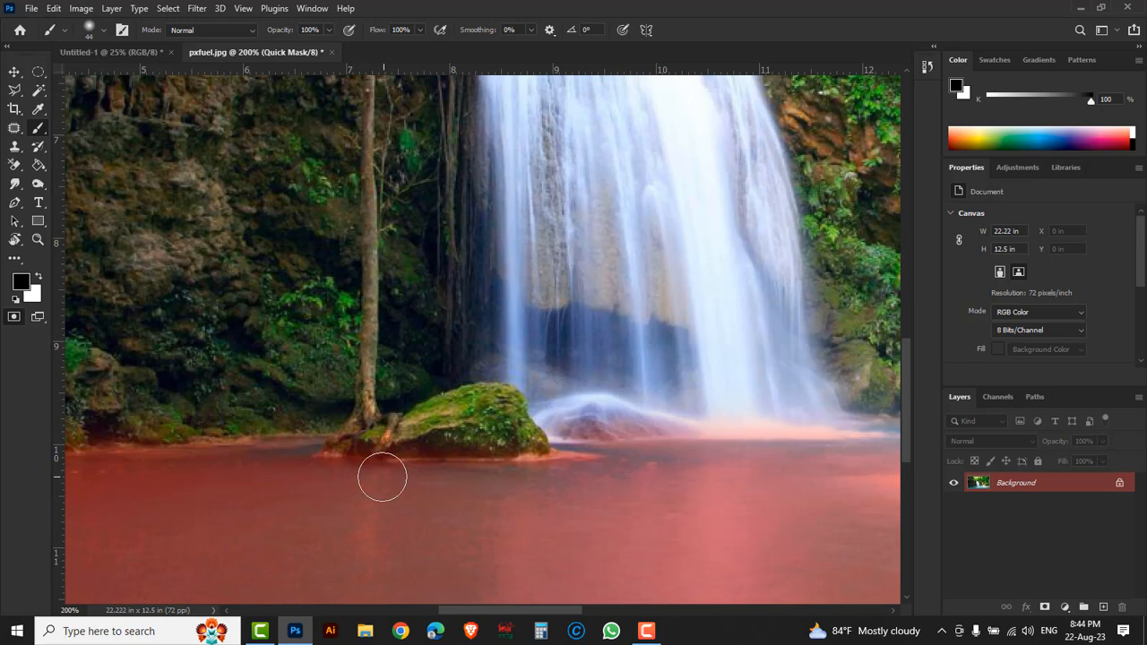
pyautogui.click(328, 30)
pyautogui.click(419, 32)
pyautogui.moveTo(398, 45); pyautogui.dragTo(390, 47)
# - Paint the mask along the pool's shoreline and up to the tree trunk on the right, and exit Quick Mask mode to get a selection
pyautogui.click(306, 454)
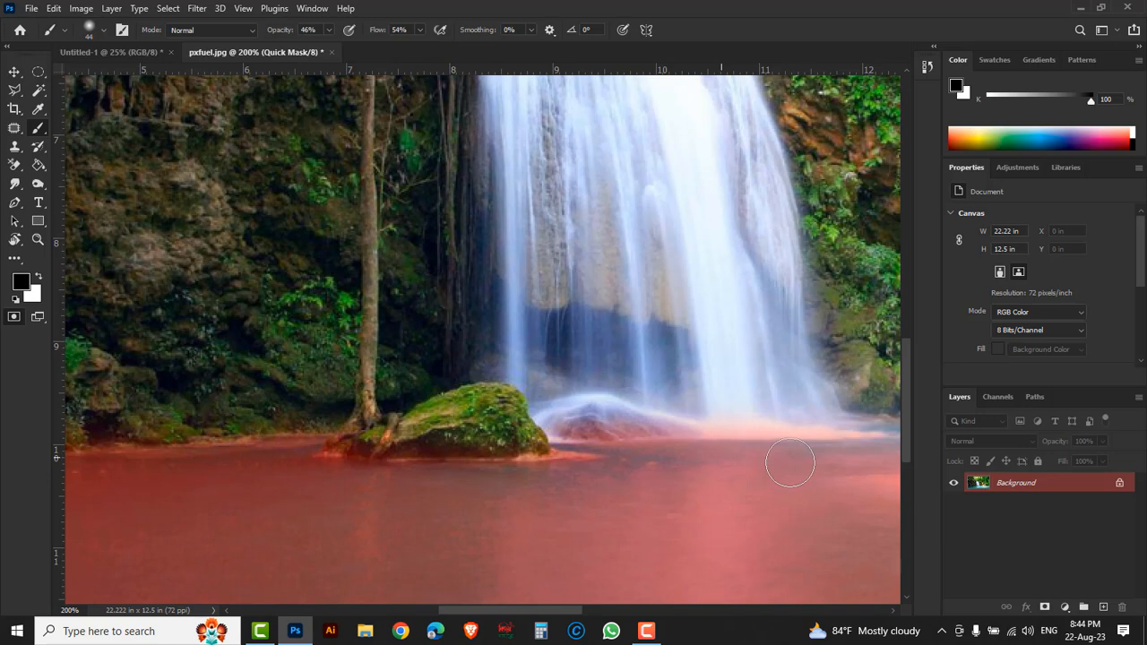
pyautogui.moveTo(738, 486); pyautogui.dragTo(286, 471)
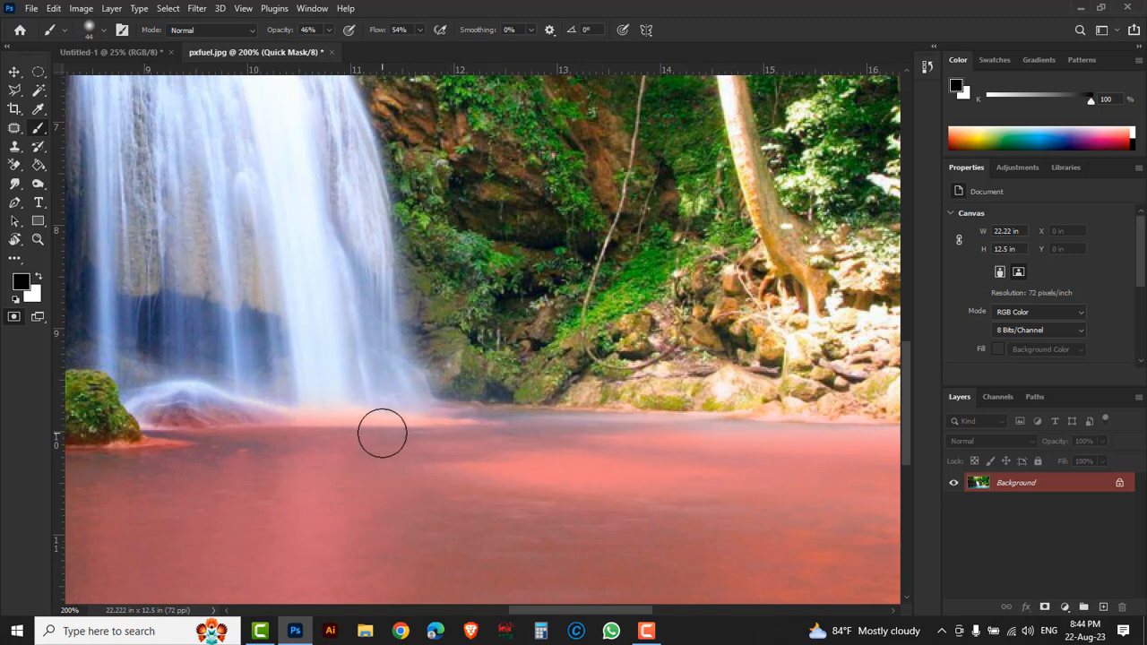
pyautogui.moveTo(753, 463); pyautogui.dragTo(377, 418)
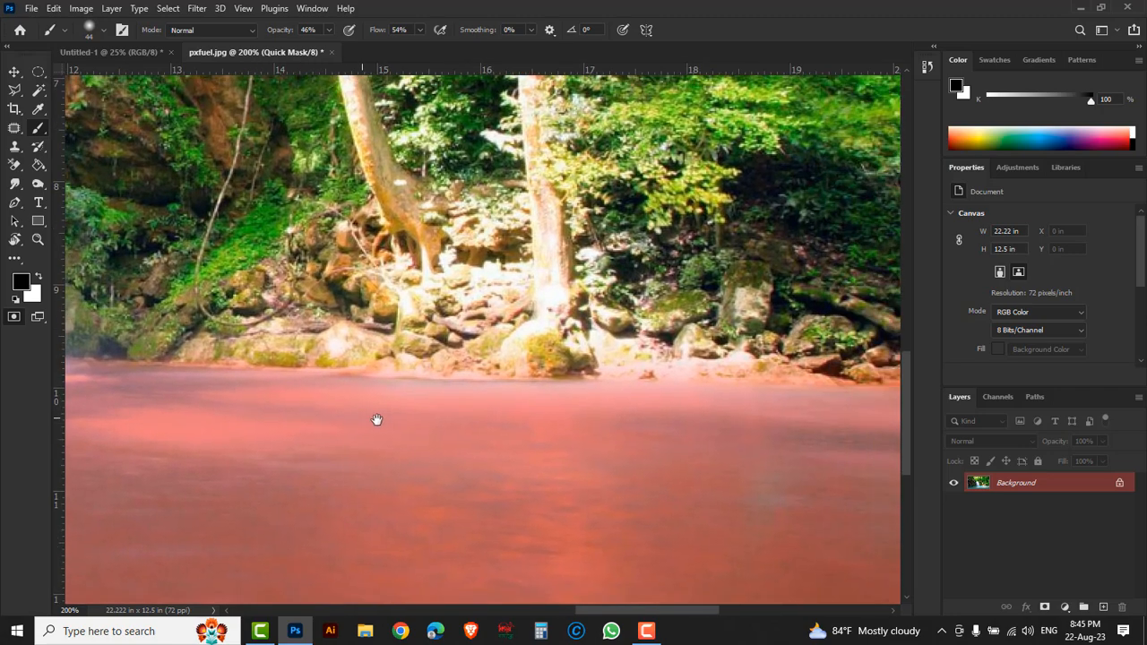
pyautogui.moveTo(699, 423)
pyautogui.mouseDown()
pyautogui.moveTo(493, 422)
pyautogui.moveTo(374, 387)
pyautogui.mouseUp()
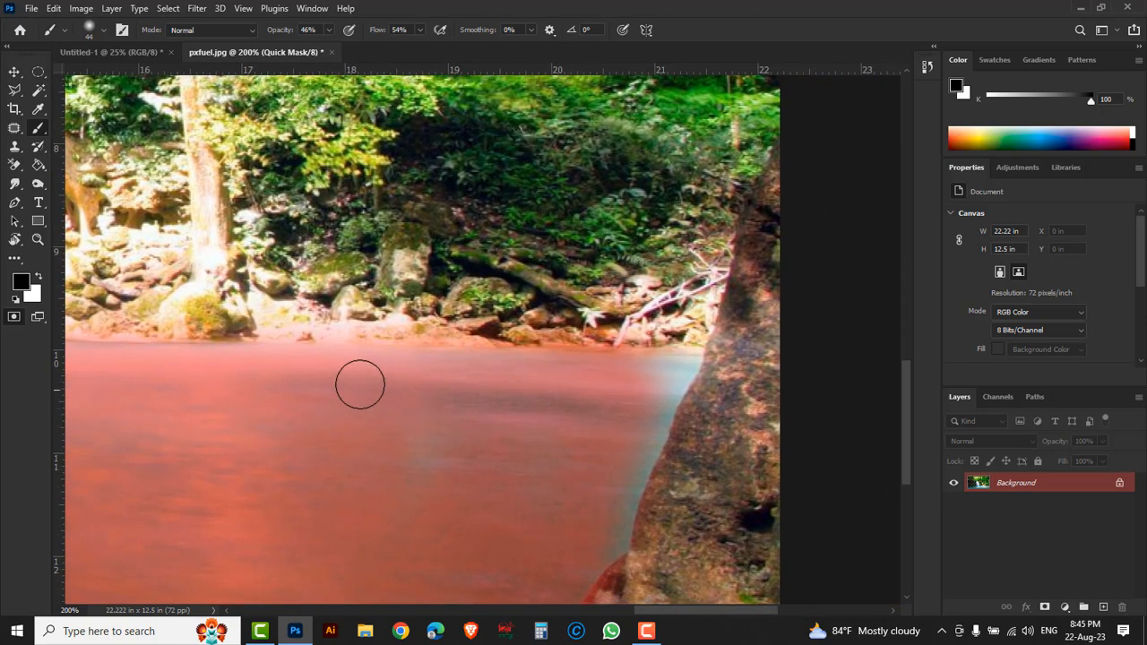
pyautogui.moveTo(685, 363)
pyautogui.mouseDown()
pyautogui.moveTo(601, 498)
pyautogui.moveTo(647, 404)
pyautogui.moveTo(685, 363)
pyautogui.moveTo(640, 437)
pyautogui.moveTo(678, 360)
pyautogui.mouseUp()
pyautogui.moveTo(602, 454)
pyautogui.mouseDown()
pyautogui.moveTo(616, 346)
pyautogui.moveTo(584, 466)
pyautogui.moveTo(596, 449)
pyautogui.mouseUp()
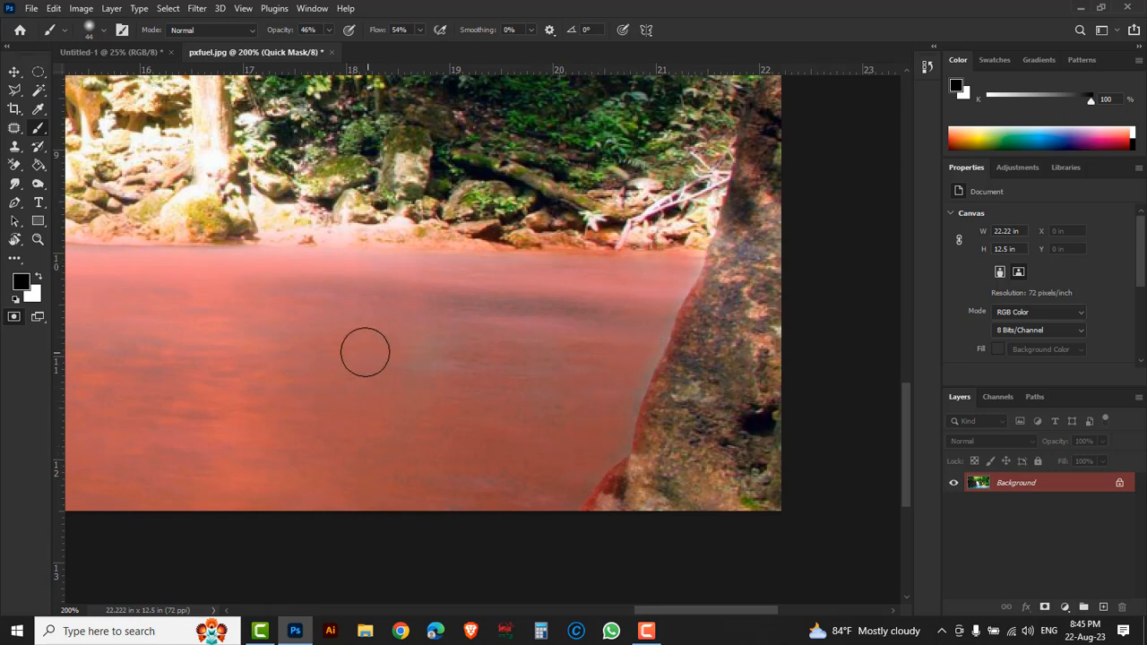
pyautogui.keyDown('alt'); pyautogui.click(399, 395); pyautogui.keyUp('alt')
pyautogui.keyDown('alt'); pyautogui.click(400, 396); pyautogui.keyUp('alt')
pyautogui.moveTo(281, 397)
pyautogui.mouseDown()
pyautogui.moveTo(615, 422)
pyautogui.moveTo(601, 463)
pyautogui.mouseUp()
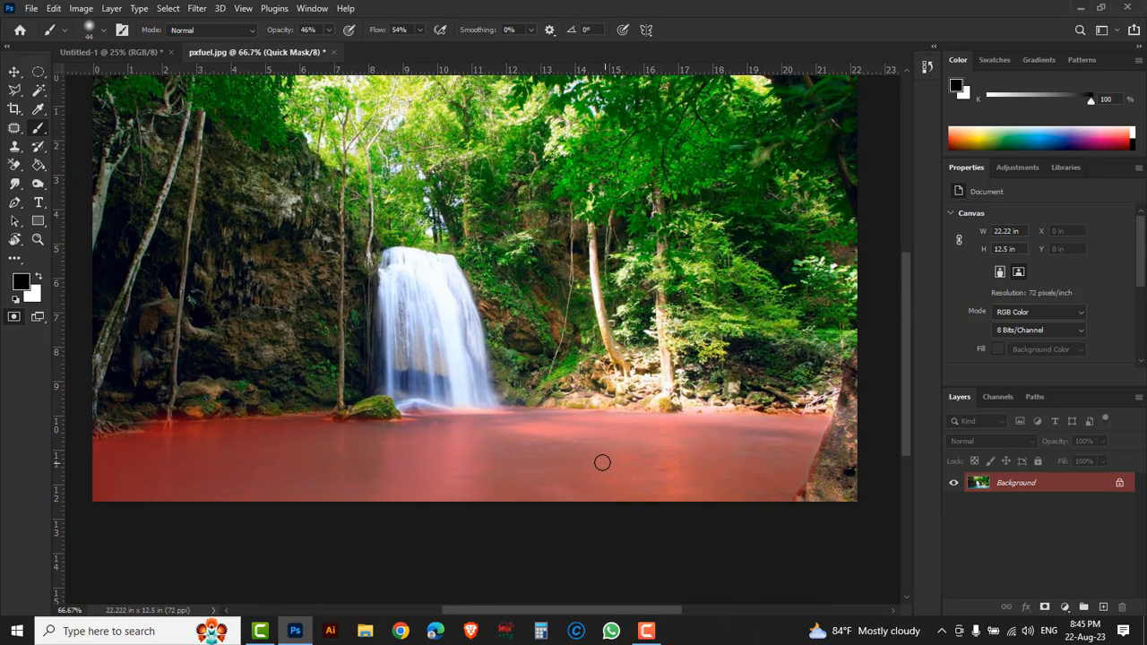
pyautogui.click(14, 317)
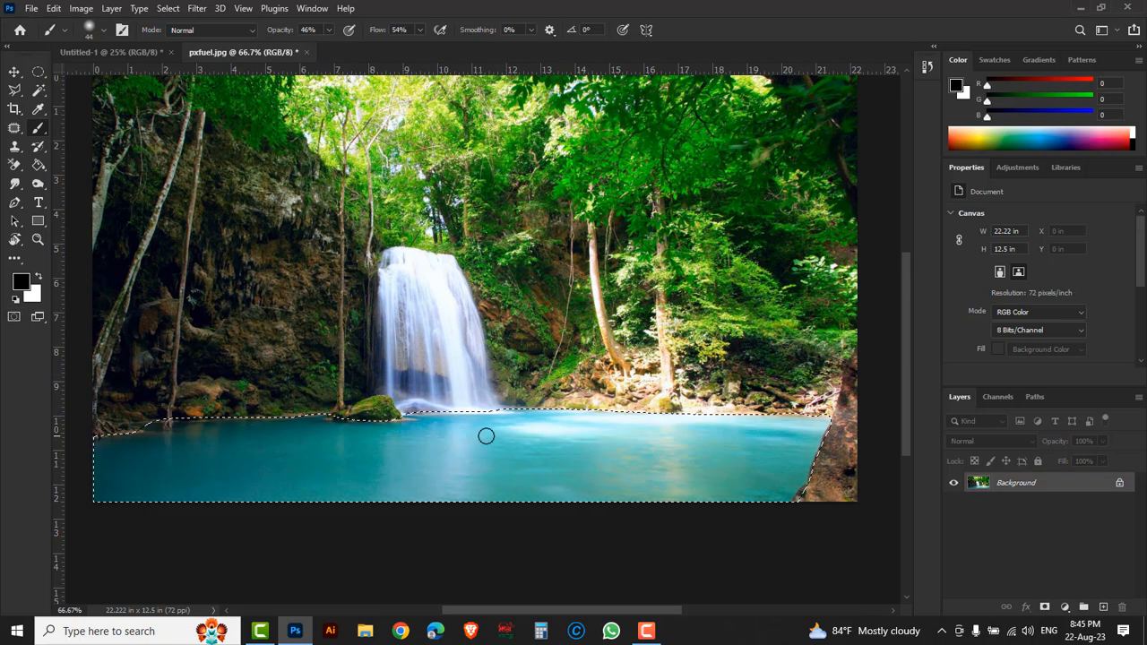
# - Detach the Layers panel over the canvas and add a Hue/Saturation adjustment layer masked to the water selection
pyautogui.moveTo(1064, 396); pyautogui.dragTo(800, 103)
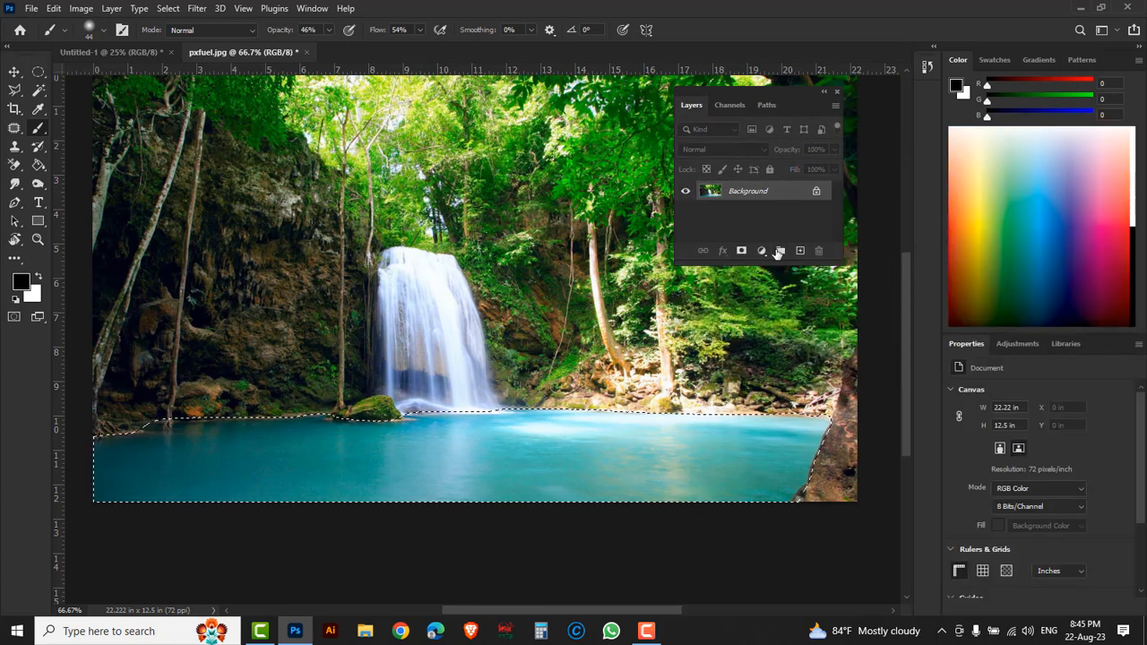
pyautogui.click(762, 251)
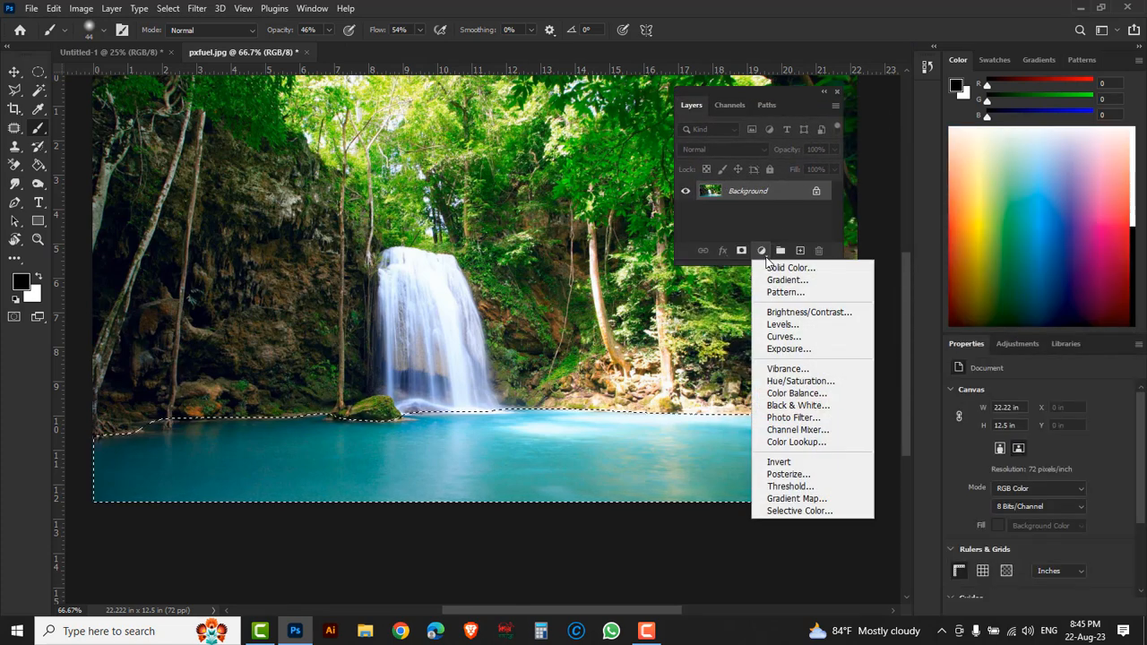
pyautogui.click(791, 384)
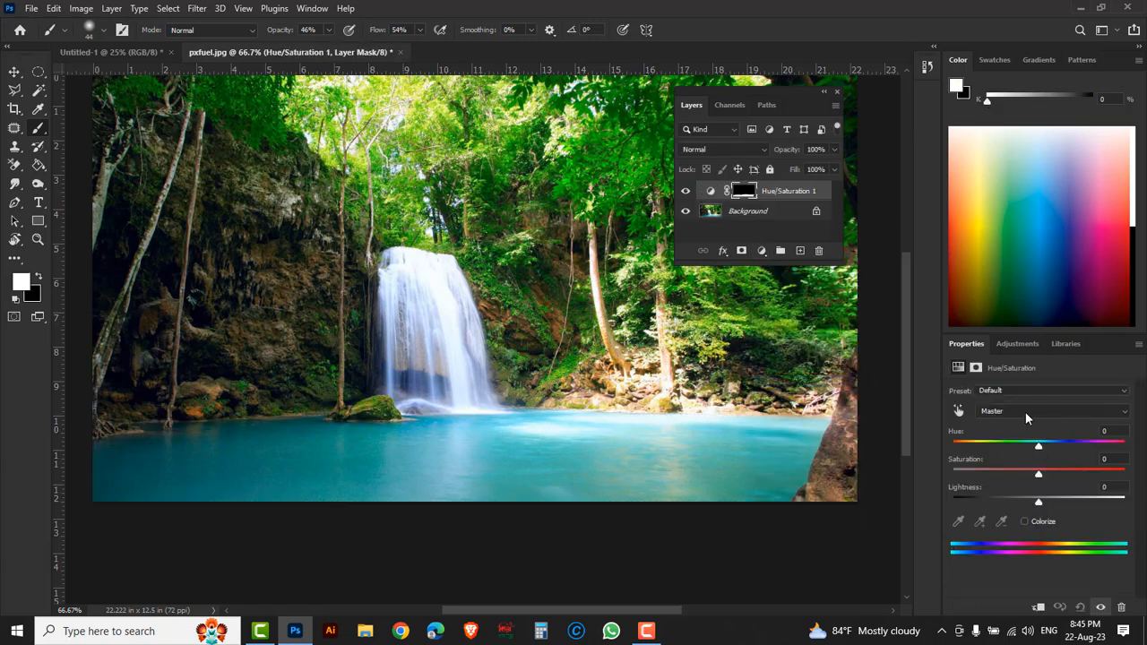
# - Recolor the water with Hue +34, Saturation +60 and Lightness -4 on the adjustment layer
pyautogui.moveTo(1039, 450); pyautogui.dragTo(1097, 477)
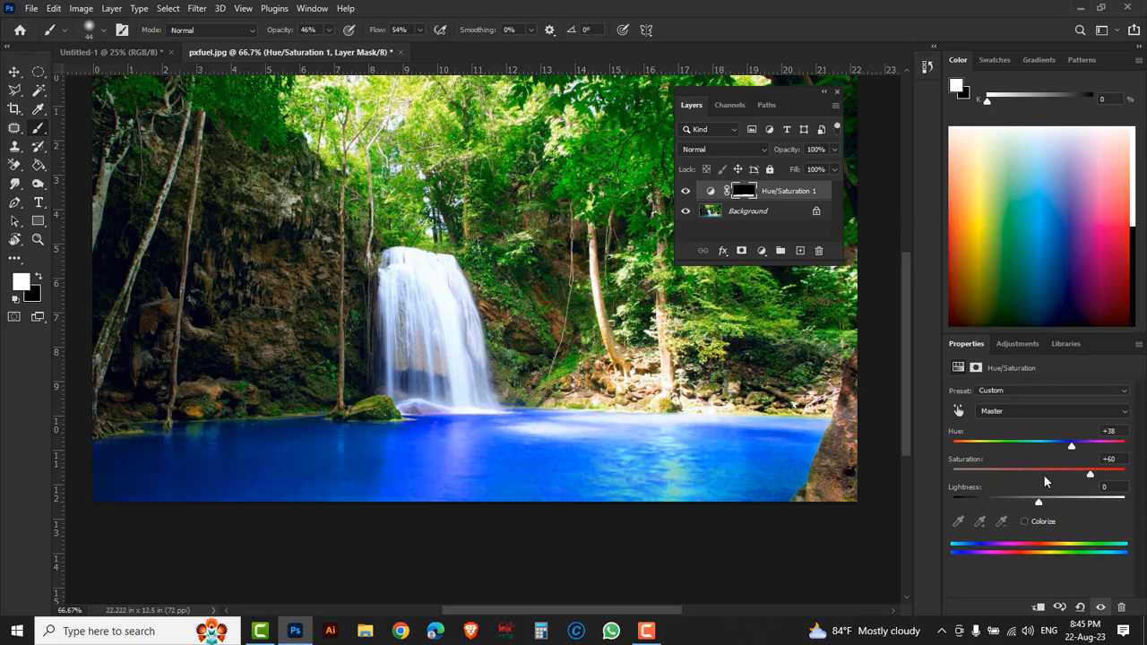
pyautogui.moveTo(1035, 504)
pyautogui.mouseDown()
pyautogui.moveTo(1055, 504)
pyautogui.moveTo(1035, 505)
pyautogui.mouseUp()
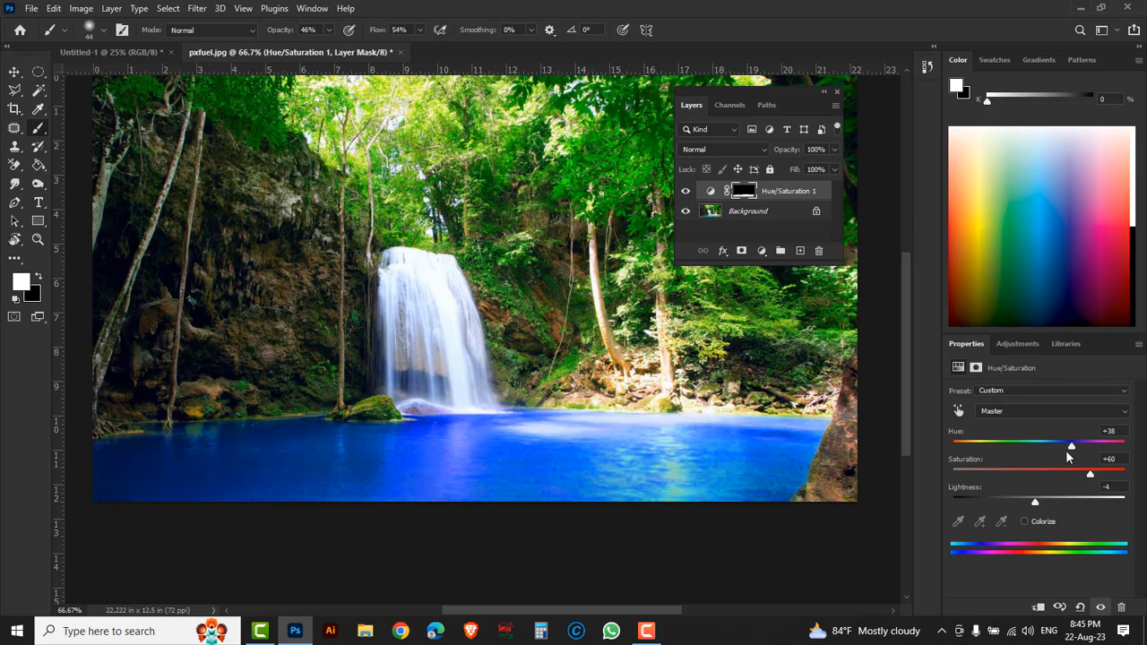
pyautogui.moveTo(1072, 449); pyautogui.dragTo(1002, 450)
pyautogui.moveTo(991, 448); pyautogui.dragTo(1068, 447)
# - Toggle the Hue/Saturation layer's visibility off and on to compare the water before and after
pyautogui.click(686, 193)
pyautogui.click(685, 191)
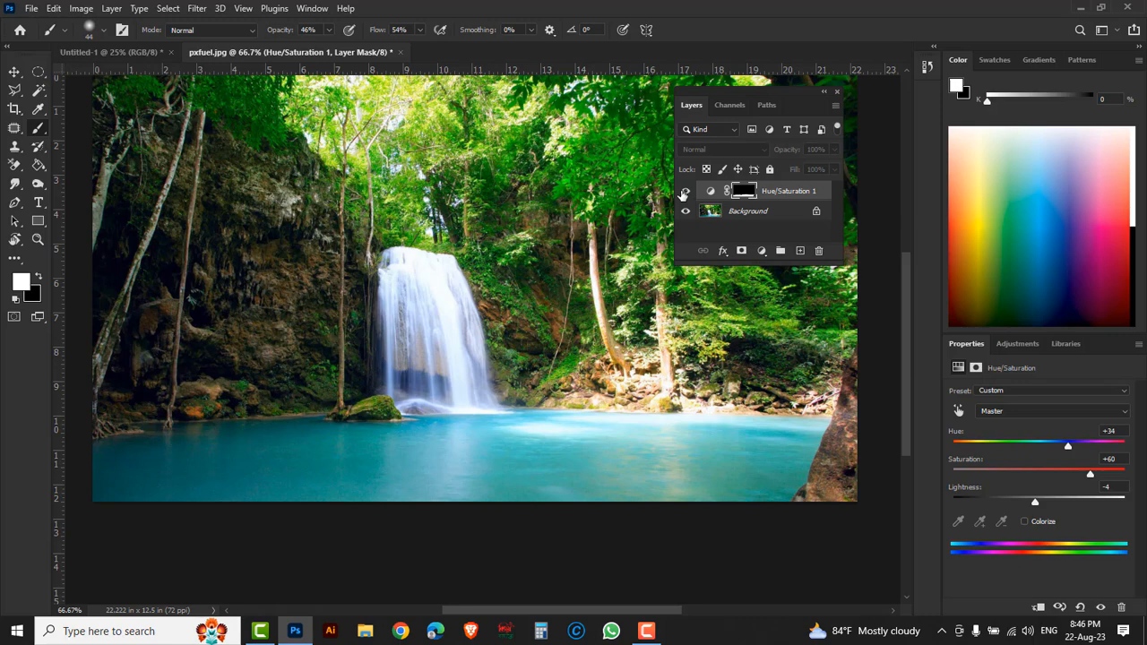
pyautogui.click(685, 191)
pyautogui.click(686, 192)
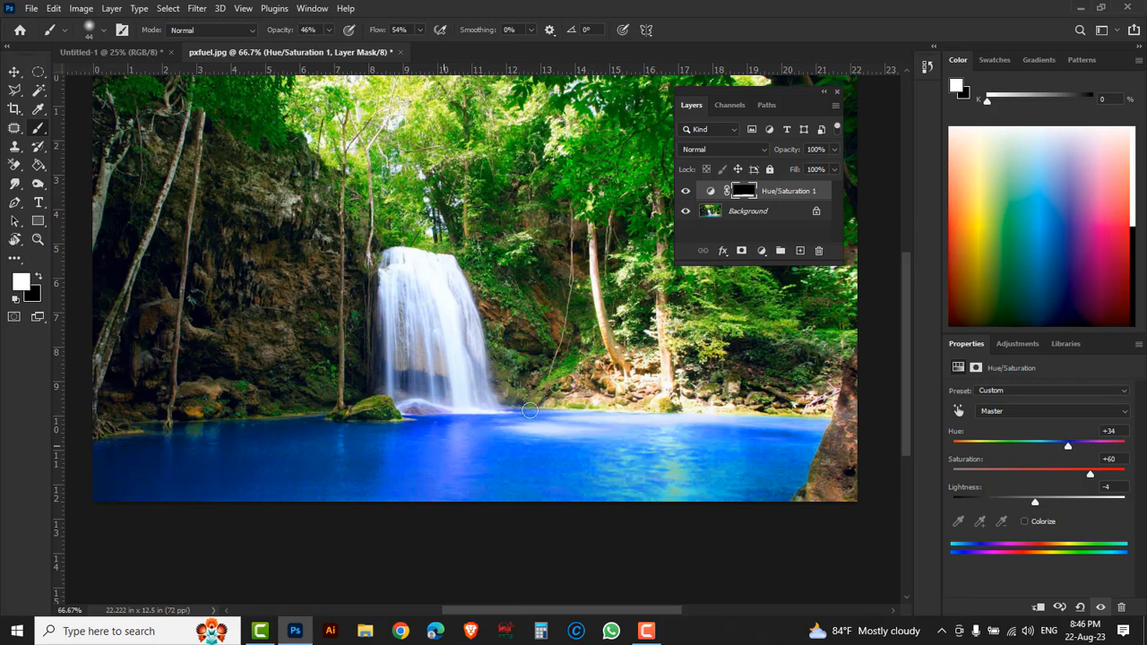
# - Reset the Essentials workspace and expand the toolbar to two columns
pyautogui.click(1112, 34)
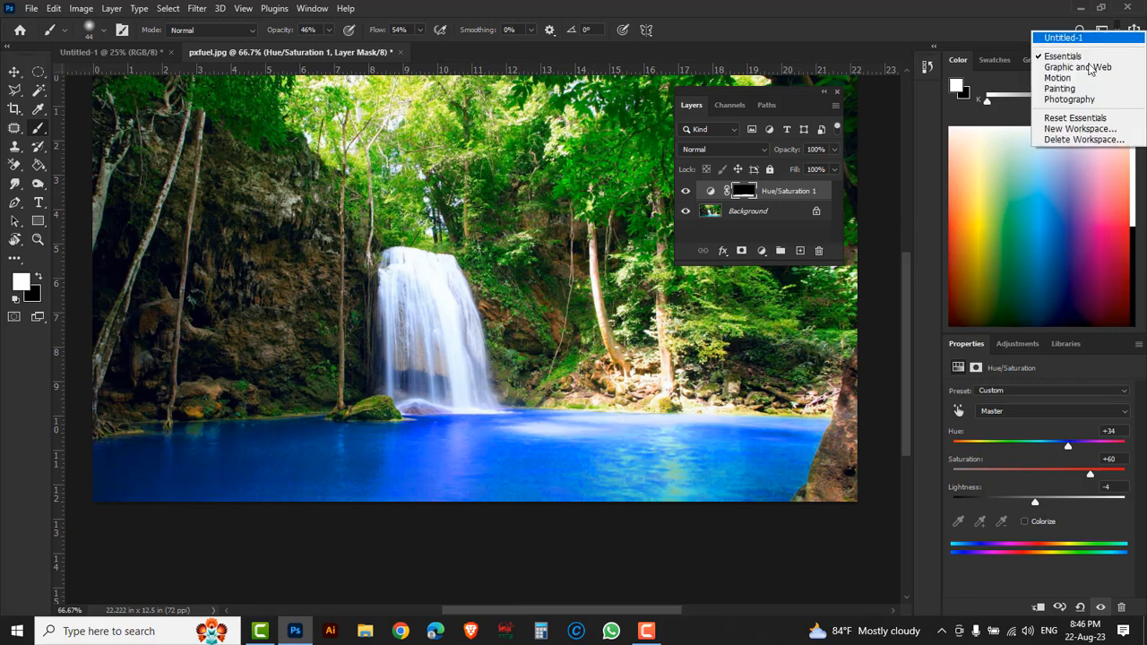
pyautogui.click(1076, 118)
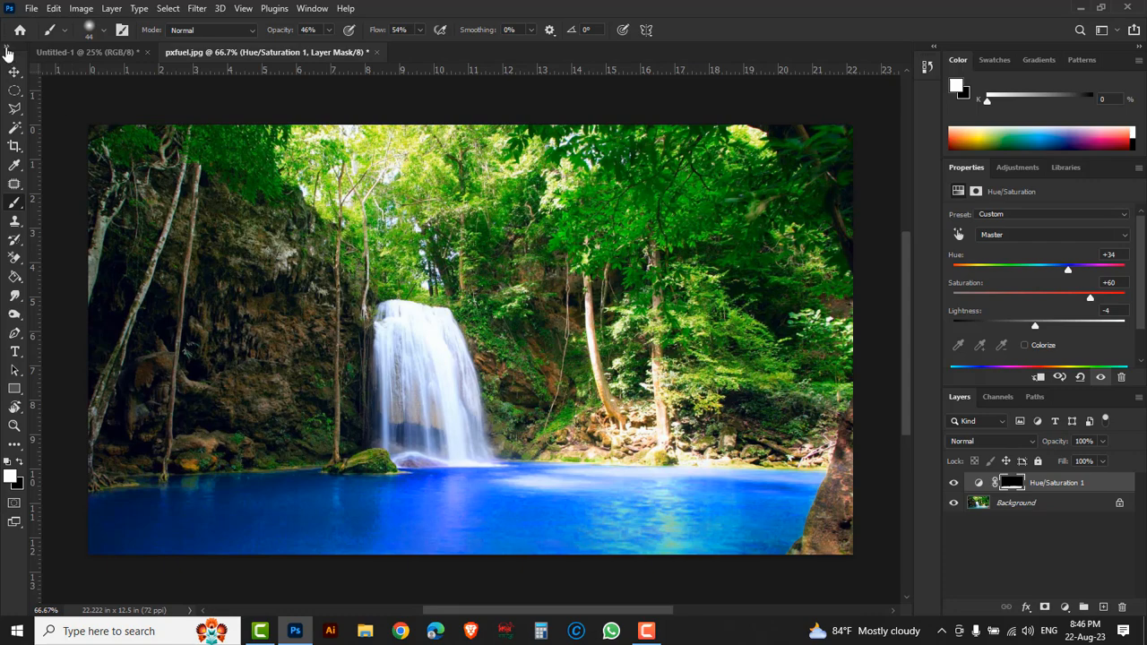
pyautogui.click(9, 49)
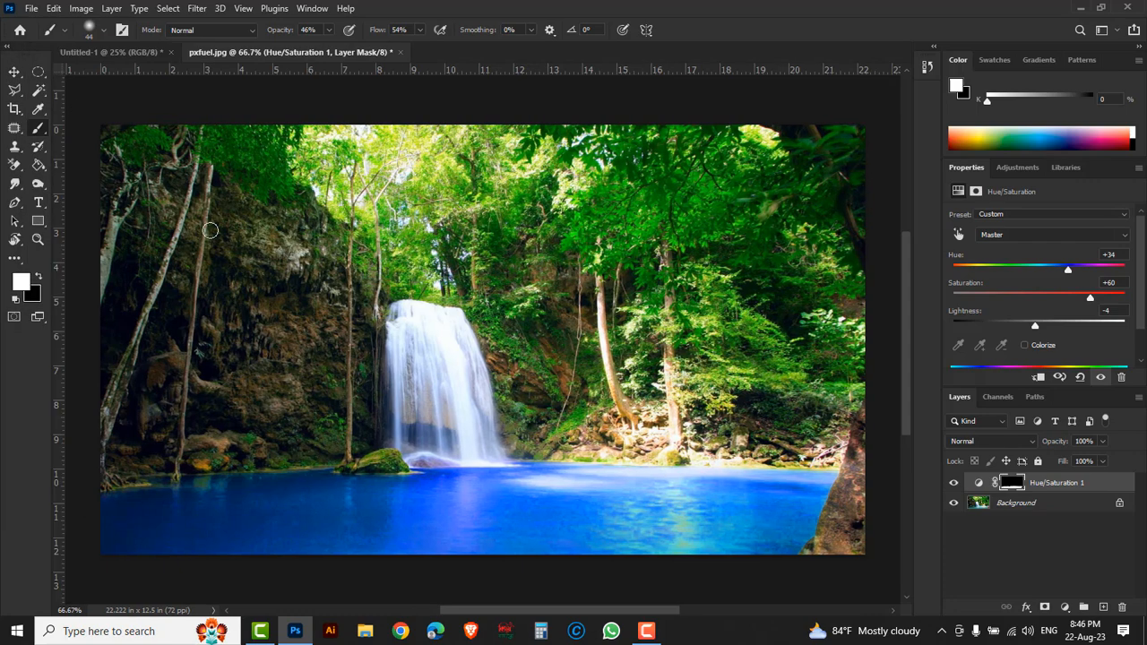
# - Select Standard Screen Mode, and switch to Full Screen Mode With Menu Bar to view the image
pyautogui.click(37, 318)
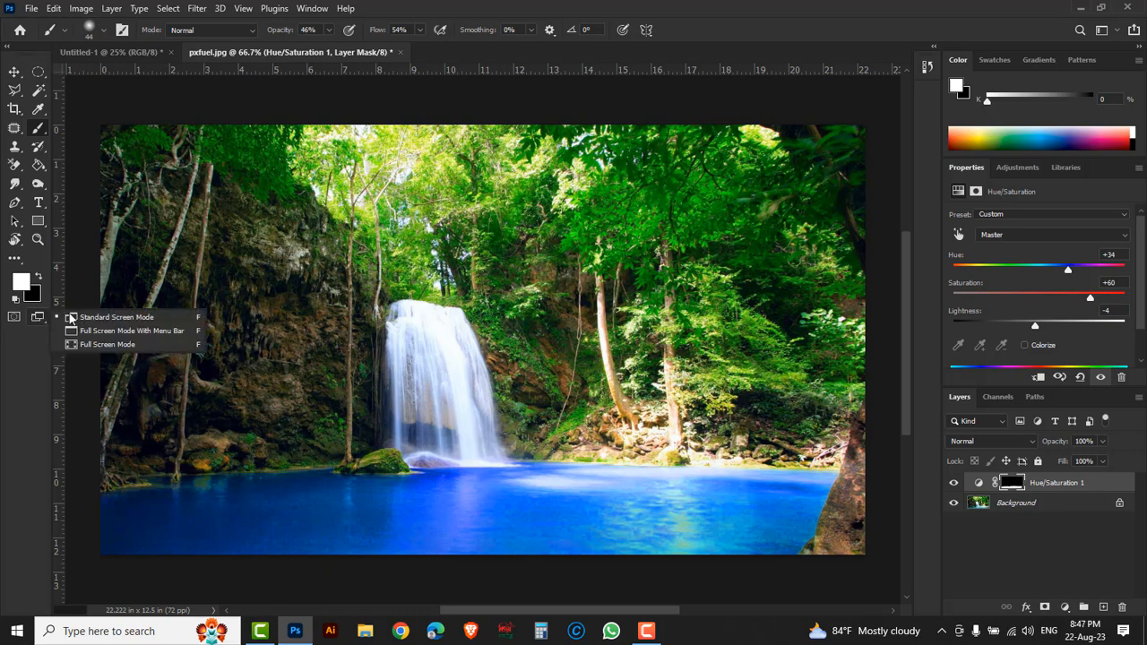
pyautogui.click(142, 320)
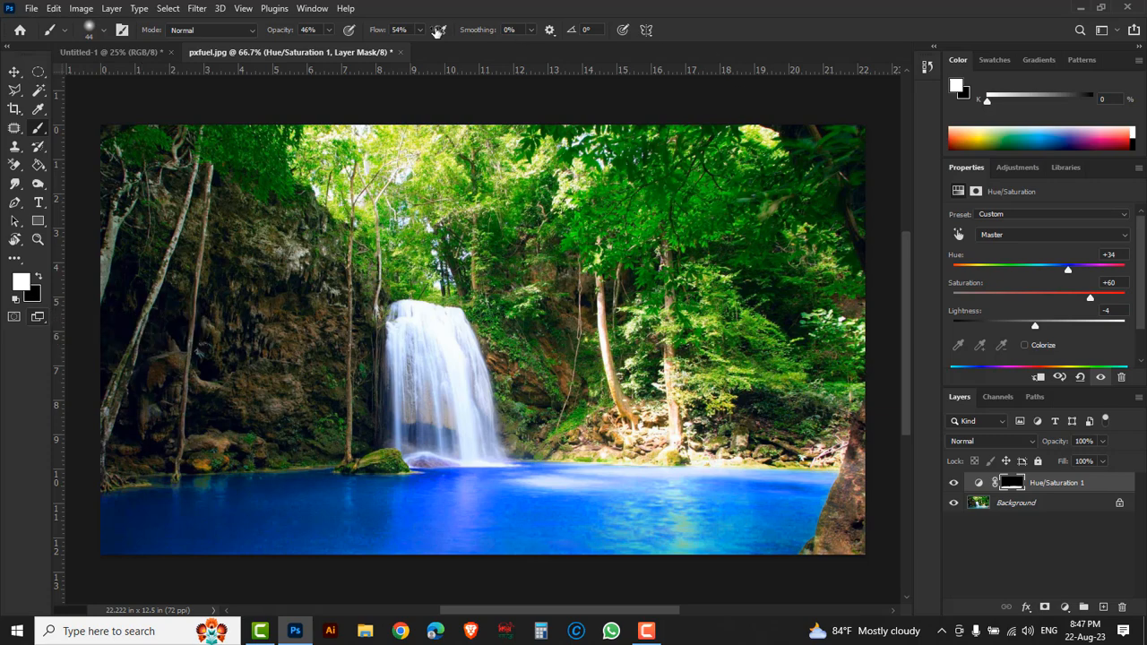
pyautogui.click(41, 322)
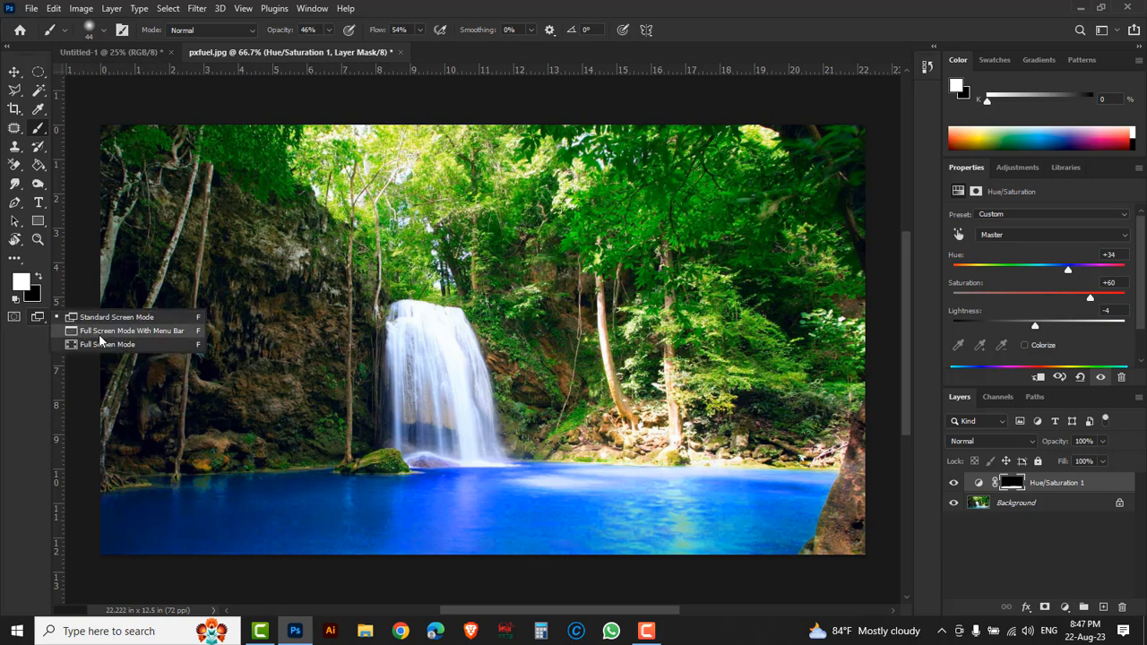
pyautogui.click(163, 333)
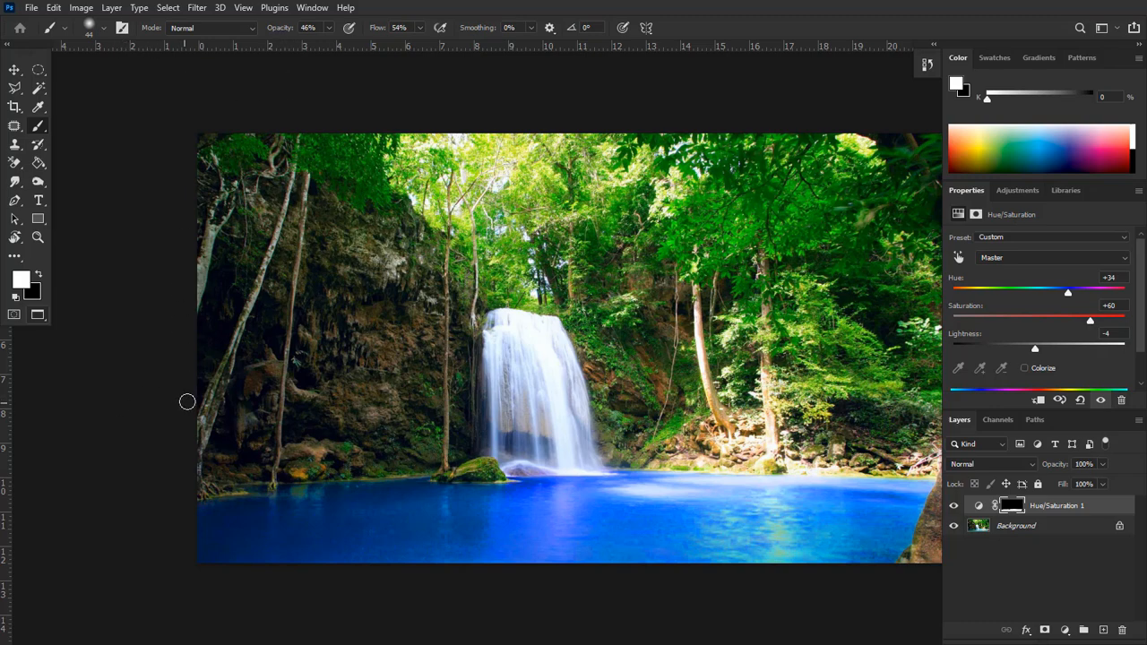
# - View the image in Full Screen Mode and return to Standard Screen Mode
pyautogui.click(40, 319)
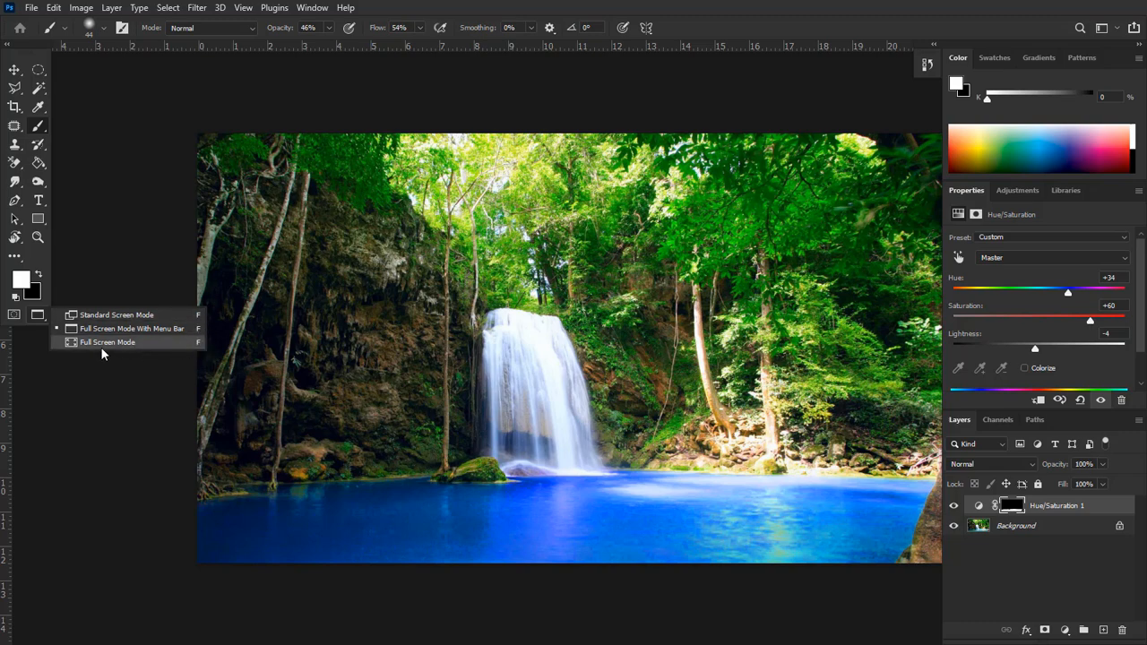
pyautogui.click(136, 342)
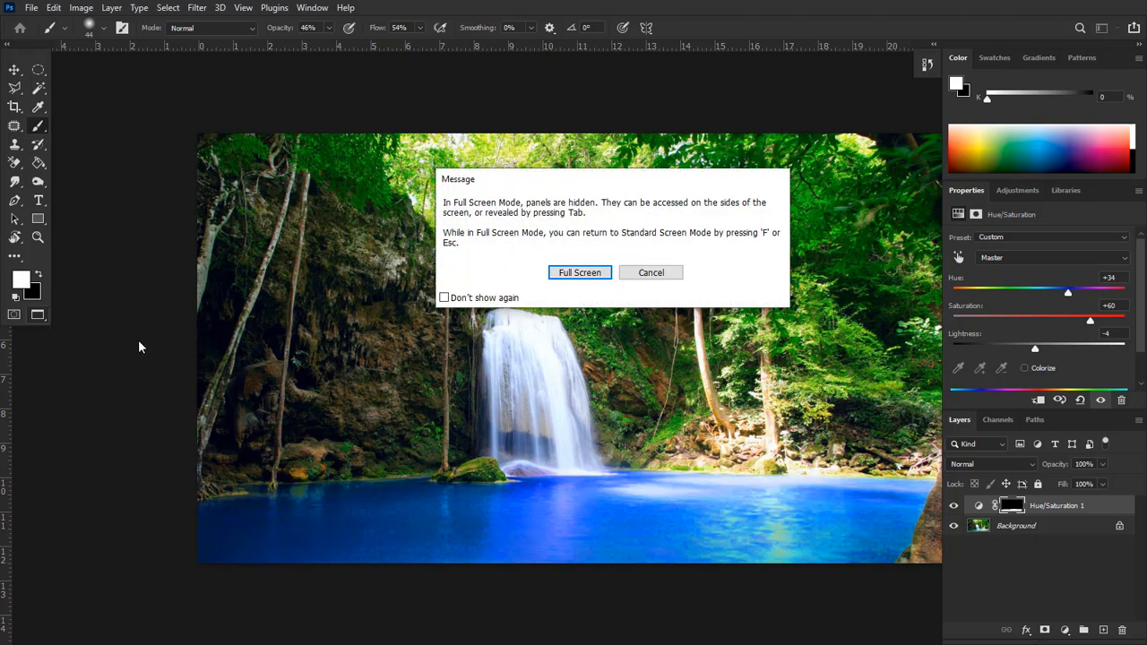
pyautogui.click(589, 272)
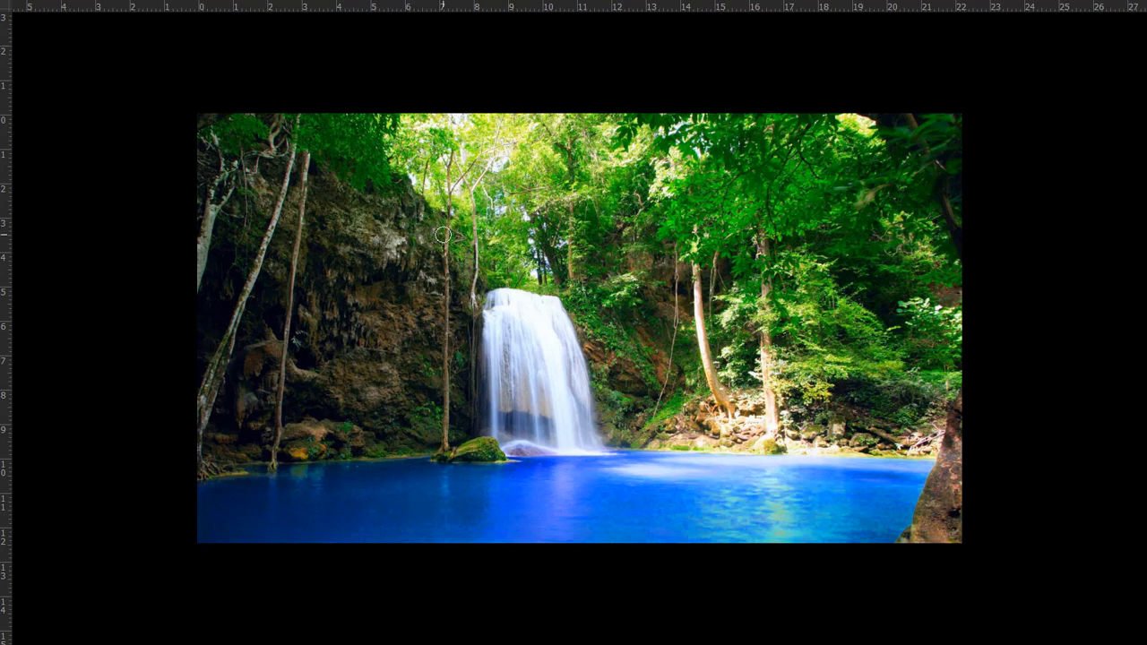
pyautogui.press('f')
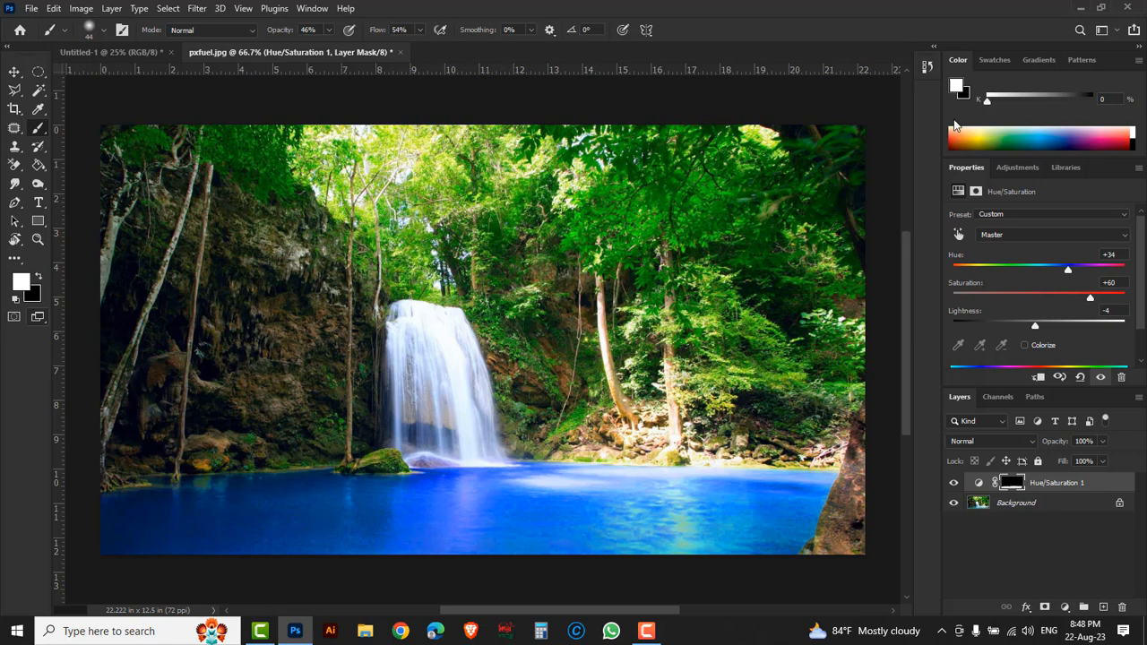
# - Reset the Essentials workspace to its default layout
pyautogui.click(1115, 32)
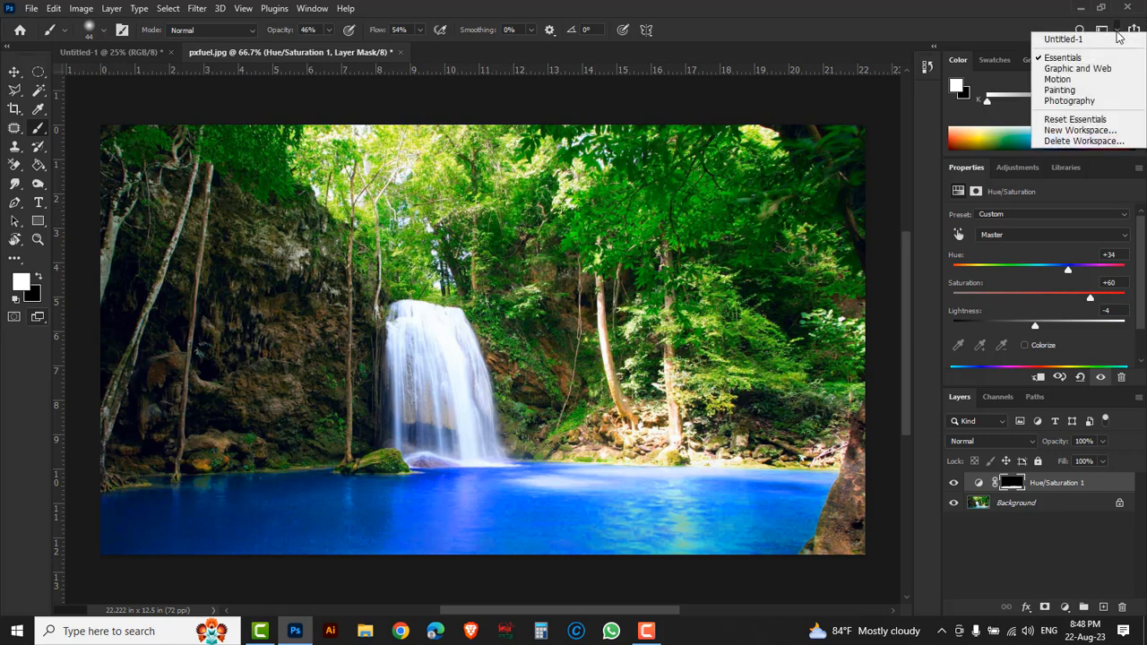
pyautogui.click(1071, 119)
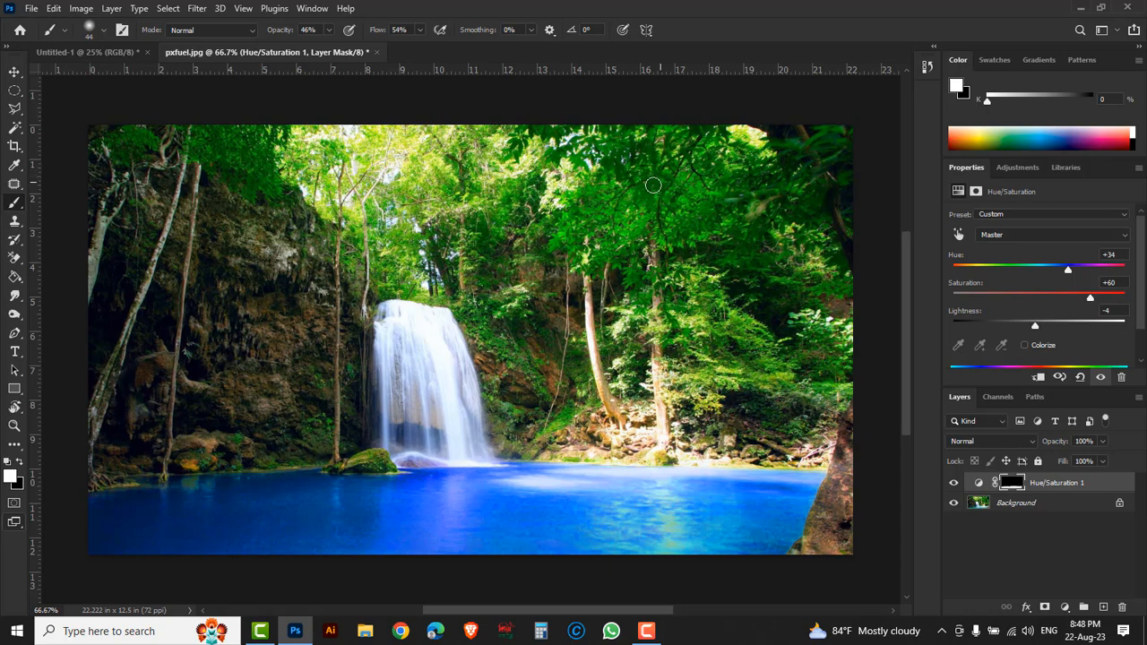